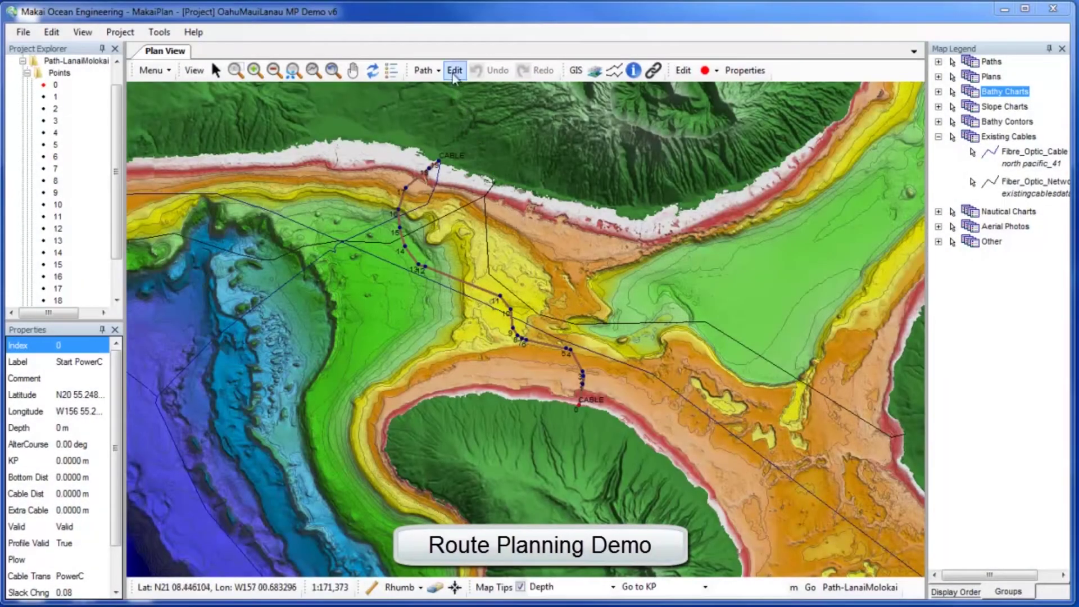
- Enter edit mode for Path-LanaiMolokai and choose the Move Point tool
{"action": "left_click", "coordinate": [454, 71]}
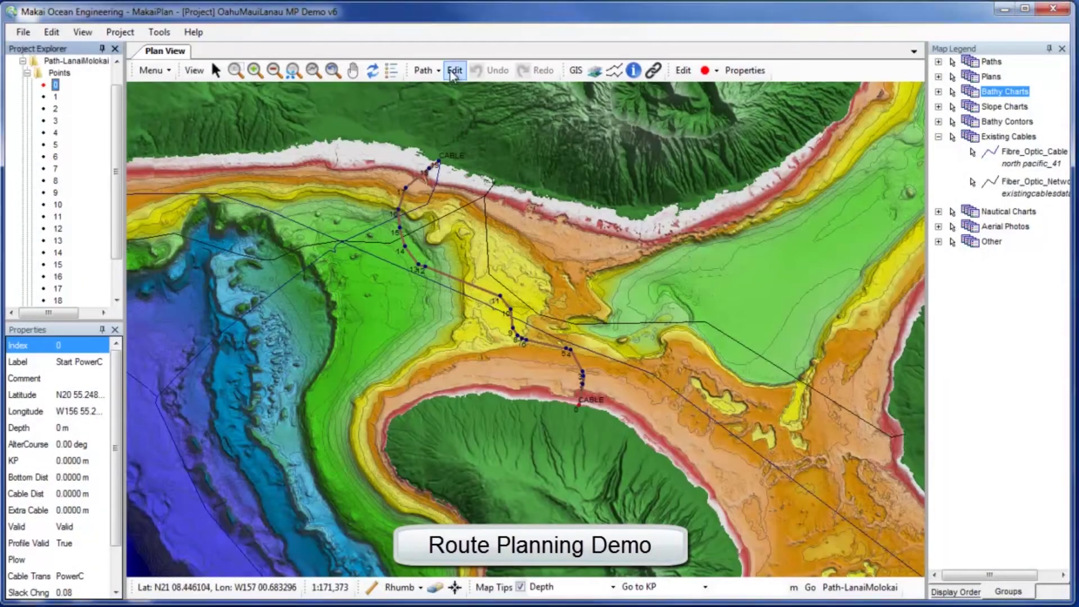
{"action": "left_click", "coordinate": [454, 71]}
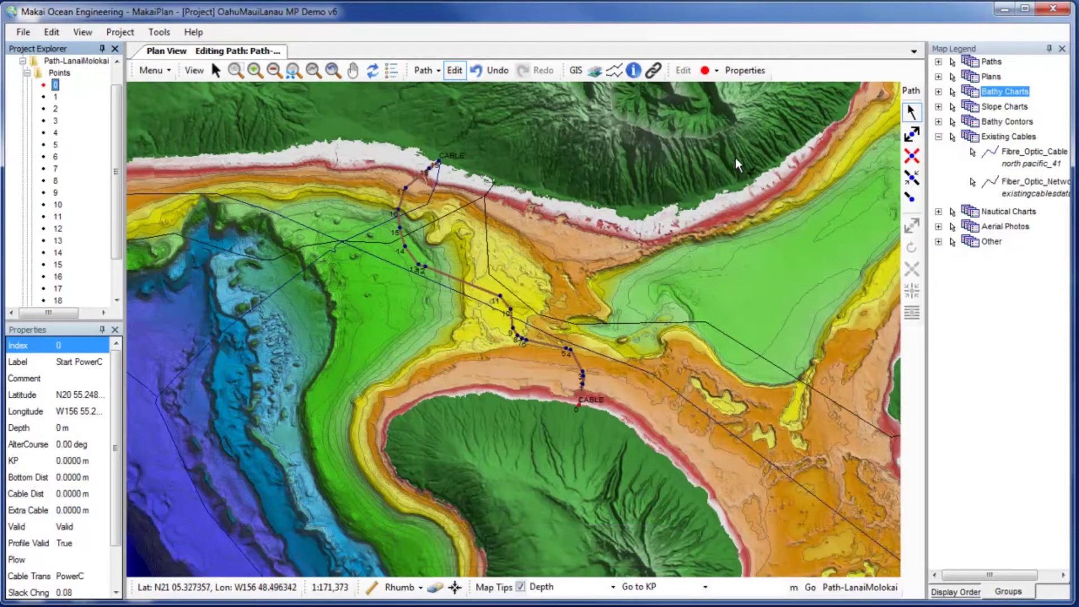
{"action": "left_click", "coordinate": [912, 135]}
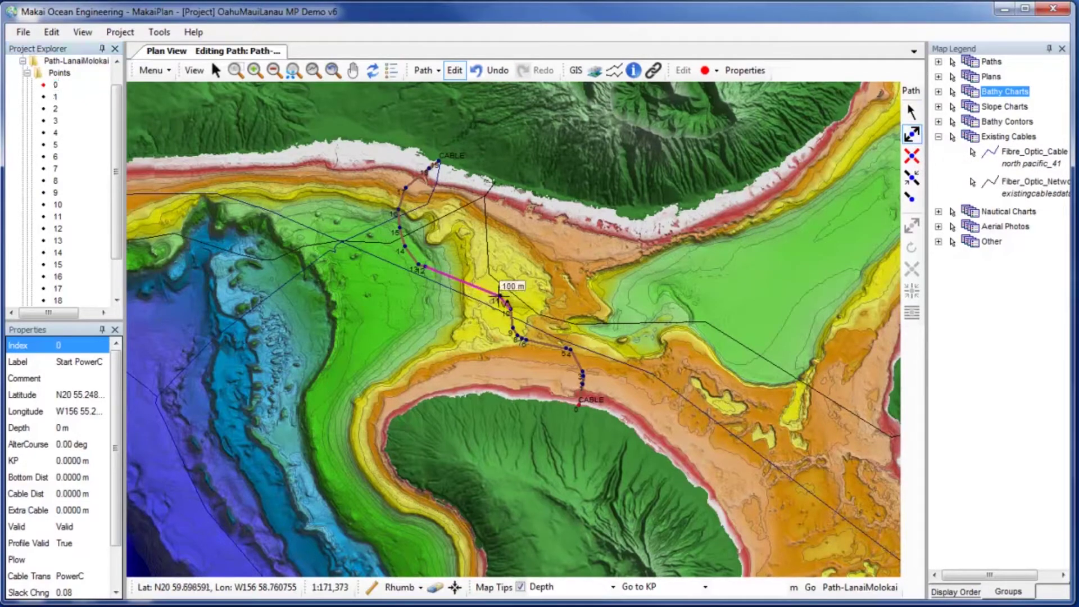
- Drag point 11 to a new position and insert an extra vertex on the route
{"action": "left_click_drag", "start_coordinate": [503, 297], "coordinate": [480, 271]}
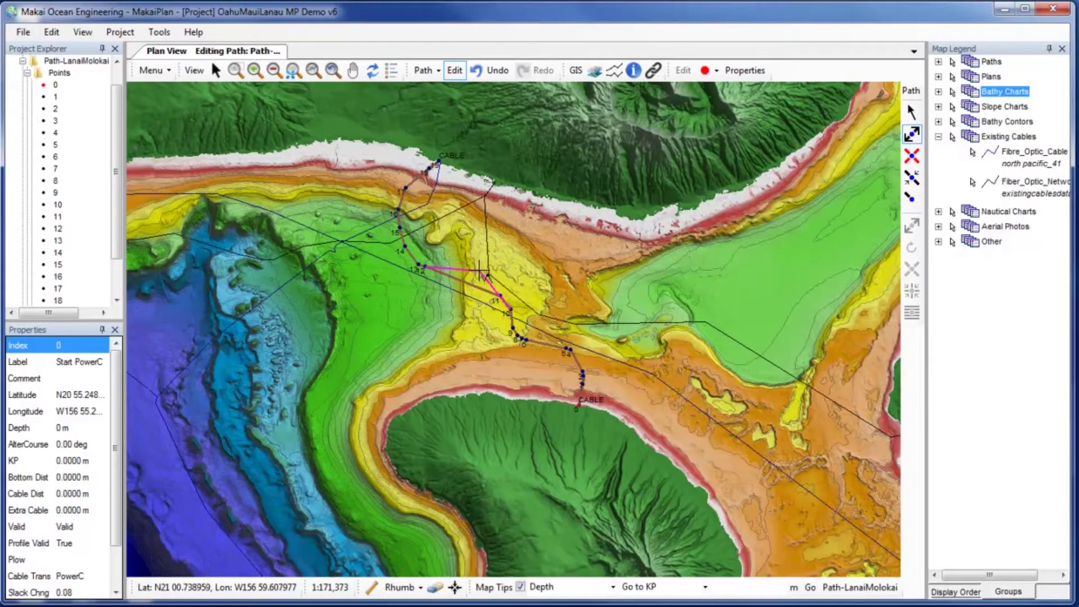
{"action": "left_click_drag", "start_coordinate": [481, 272], "coordinate": [482, 271]}
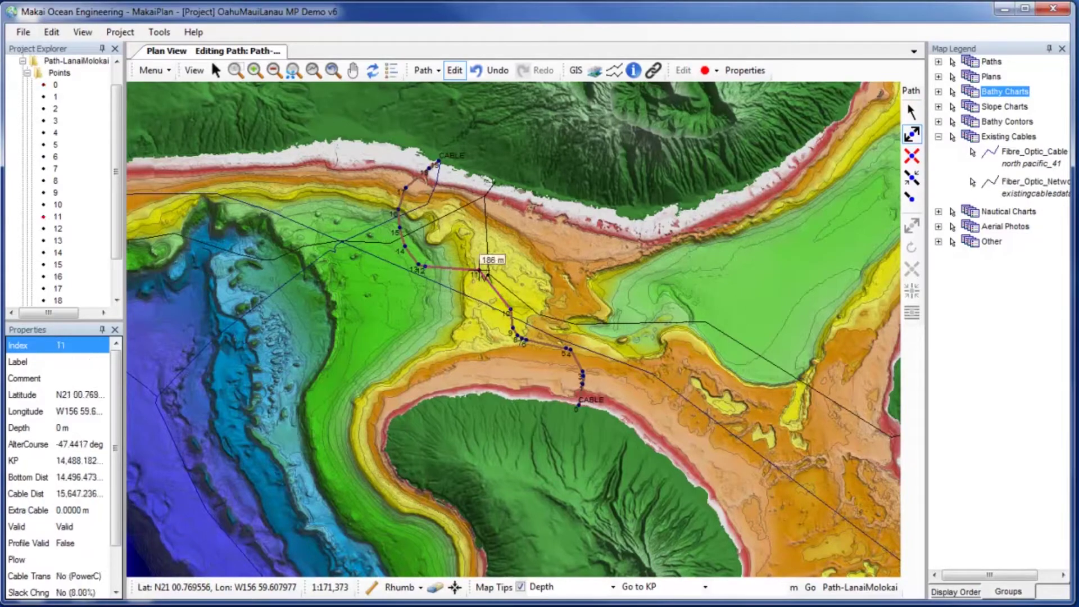
{"action": "left_click", "coordinate": [912, 178]}
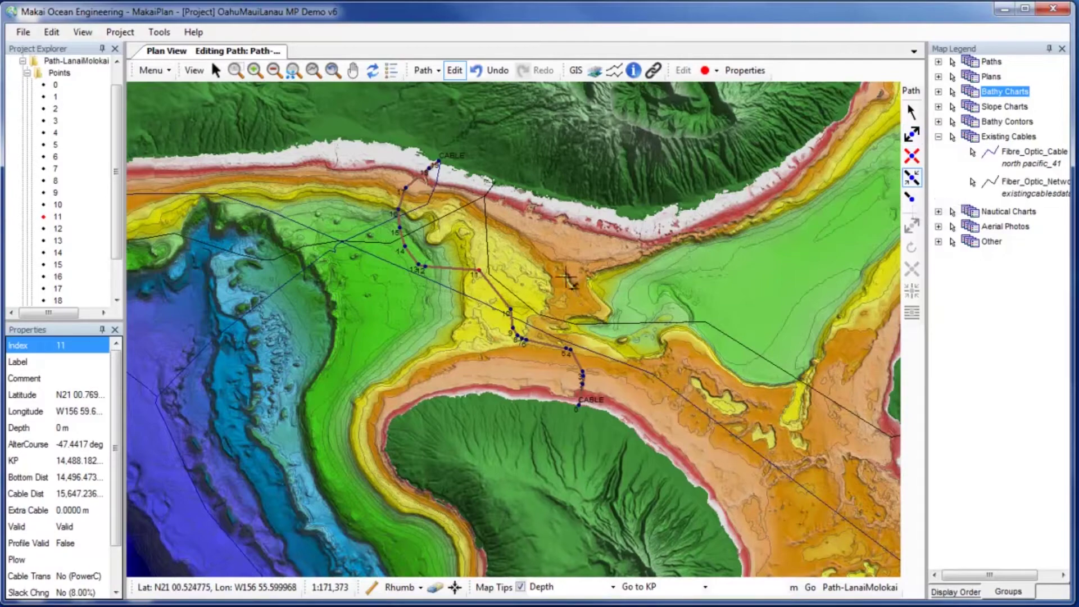
{"action": "left_click", "coordinate": [499, 295]}
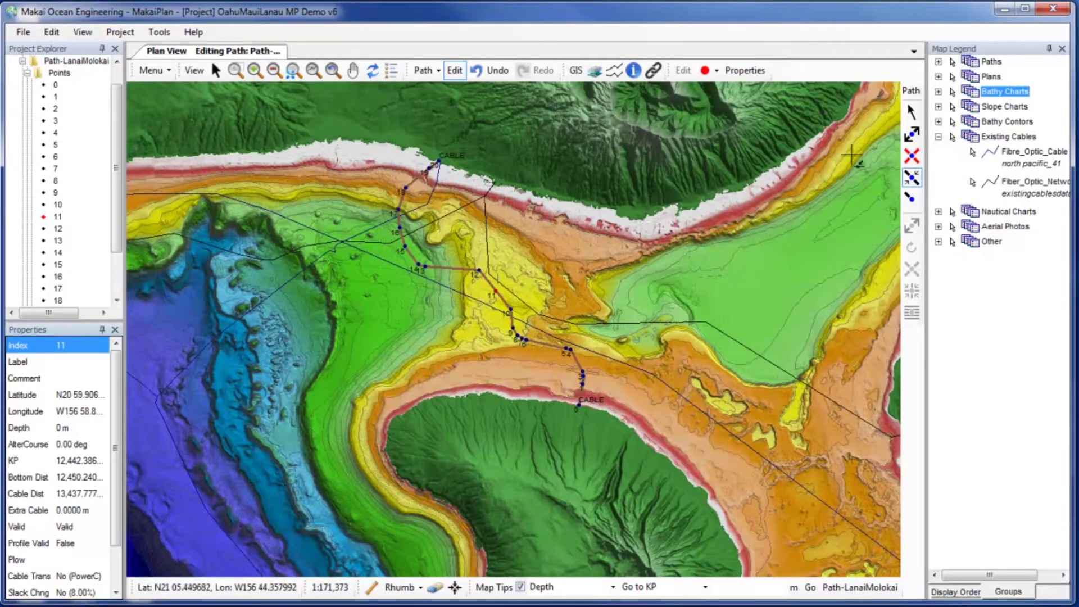
- Request deletion of end point 20 with the Delete Point tool
{"action": "left_click", "coordinate": [911, 156]}
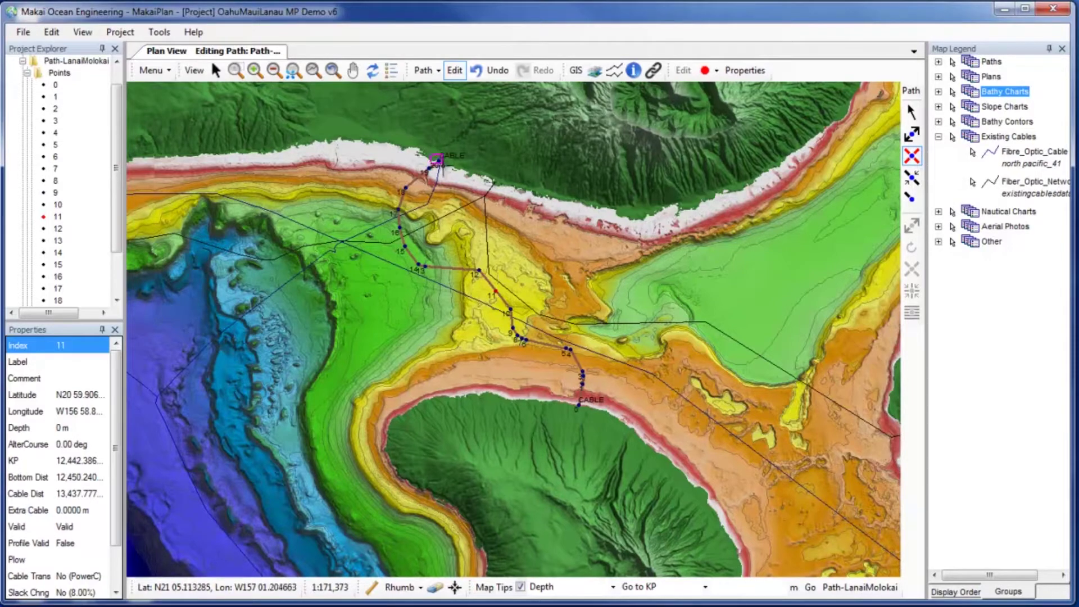
{"action": "left_click", "coordinate": [446, 168]}
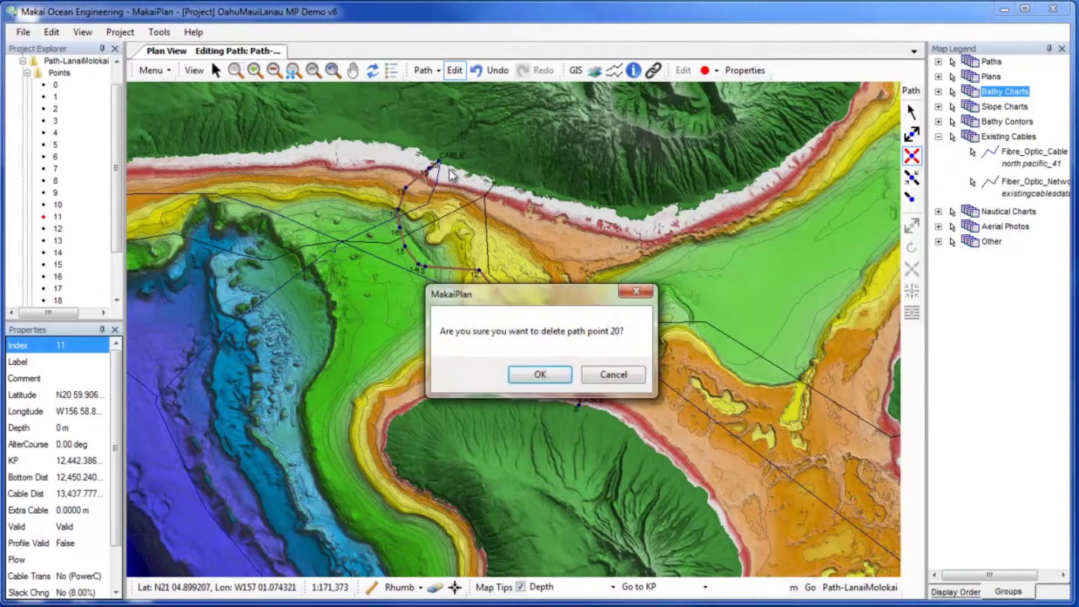
- Confirm deleting point 20, append a new end point near the northern landing, and stop editing
{"action": "left_click", "coordinate": [538, 375]}
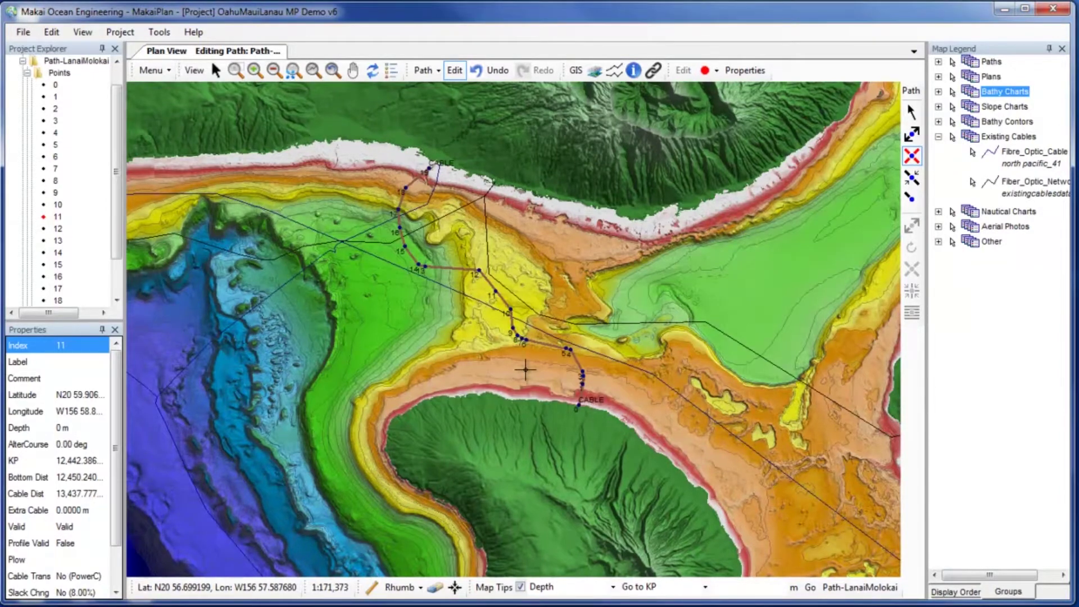
{"action": "left_click", "coordinate": [912, 200]}
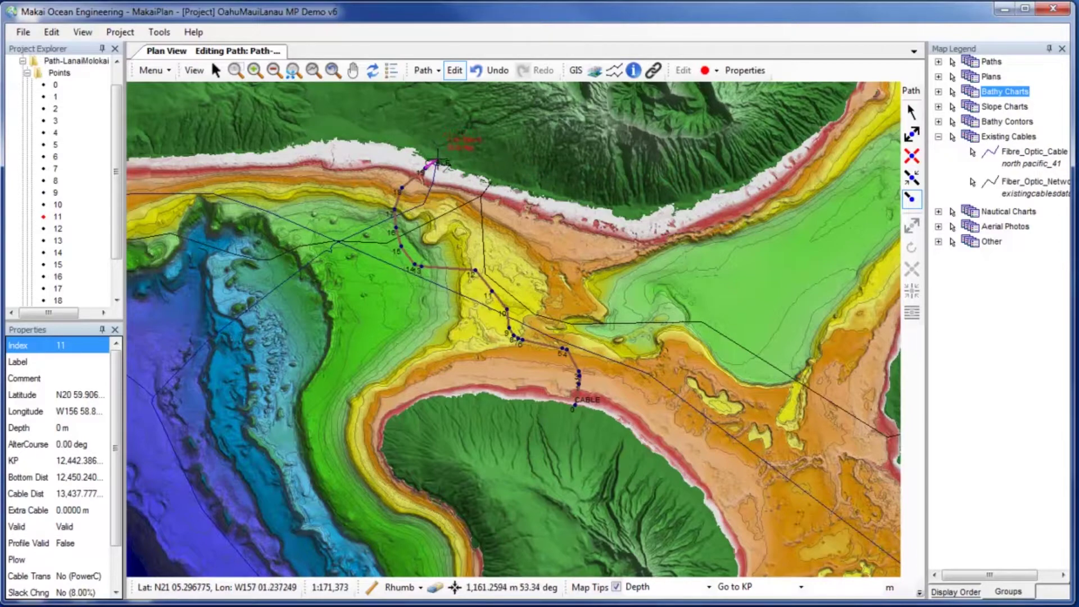
{"action": "left_click", "coordinate": [439, 159]}
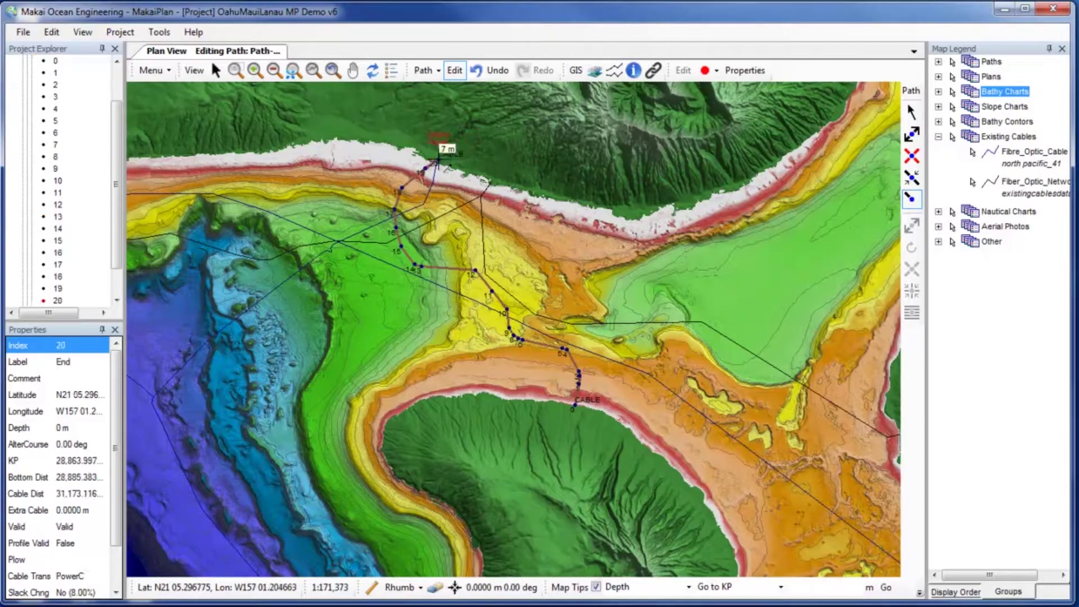
{"action": "left_click", "coordinate": [455, 70]}
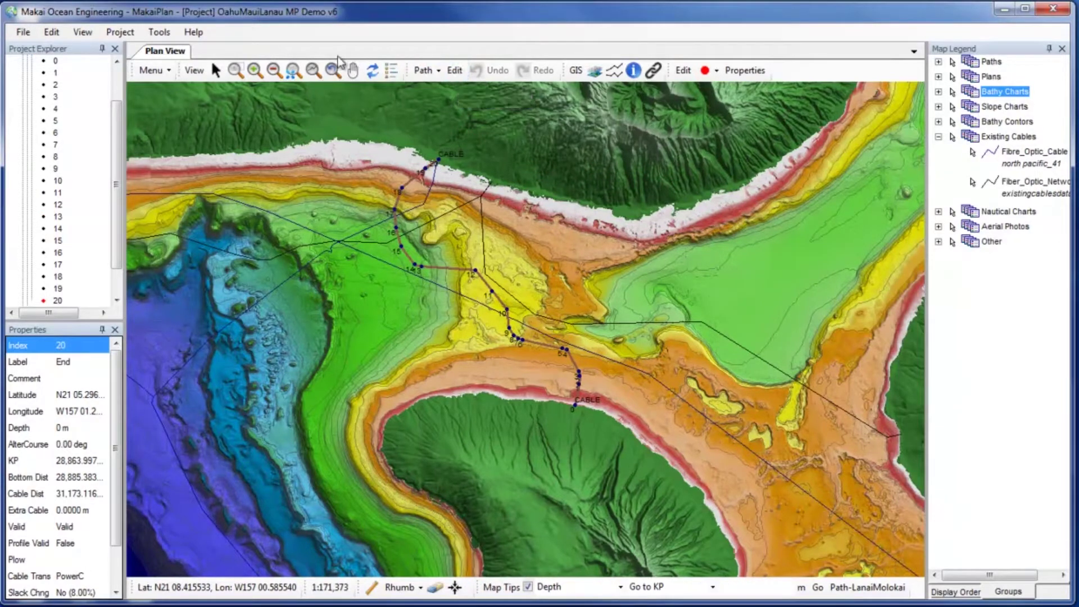
- Show the Profile View for the Path-LanaiMolokai file from the Project menu
{"action": "left_click", "coordinate": [123, 32]}
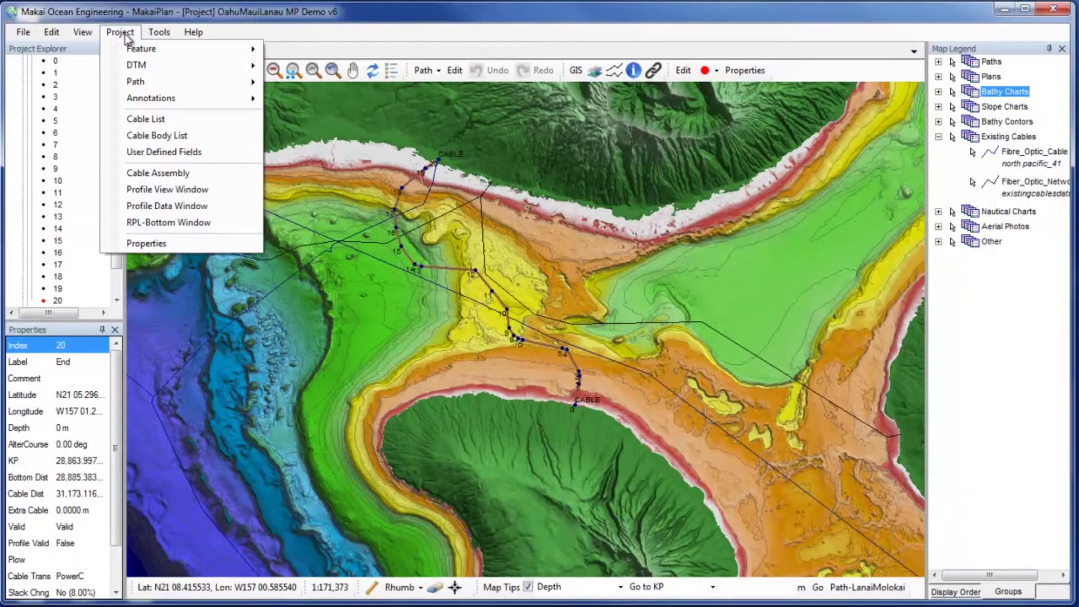
{"action": "left_click", "coordinate": [151, 191]}
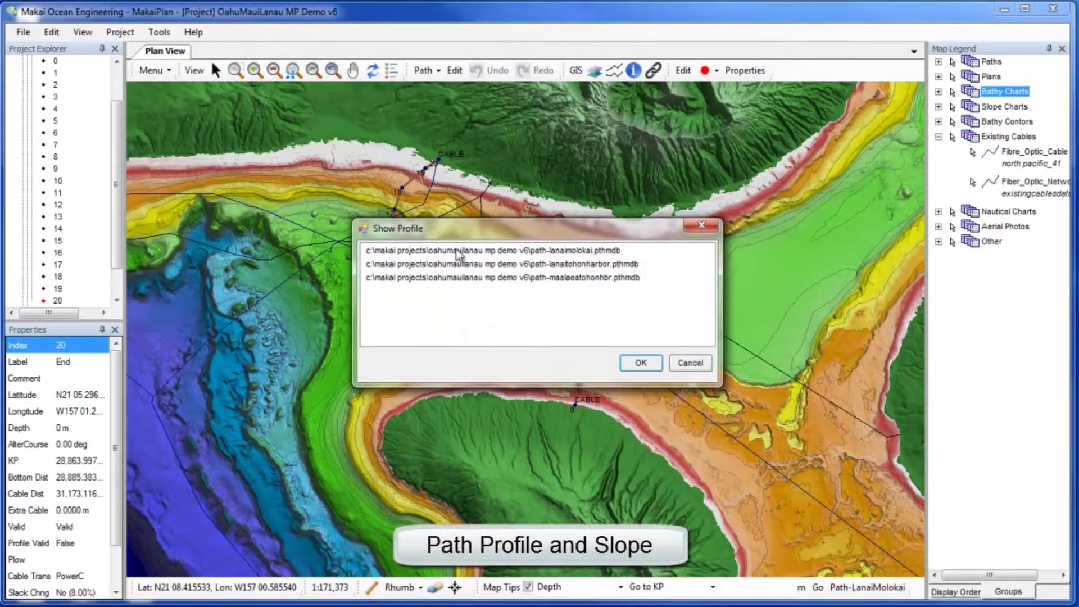
{"action": "left_click", "coordinate": [460, 251]}
{"action": "left_click", "coordinate": [640, 364]}
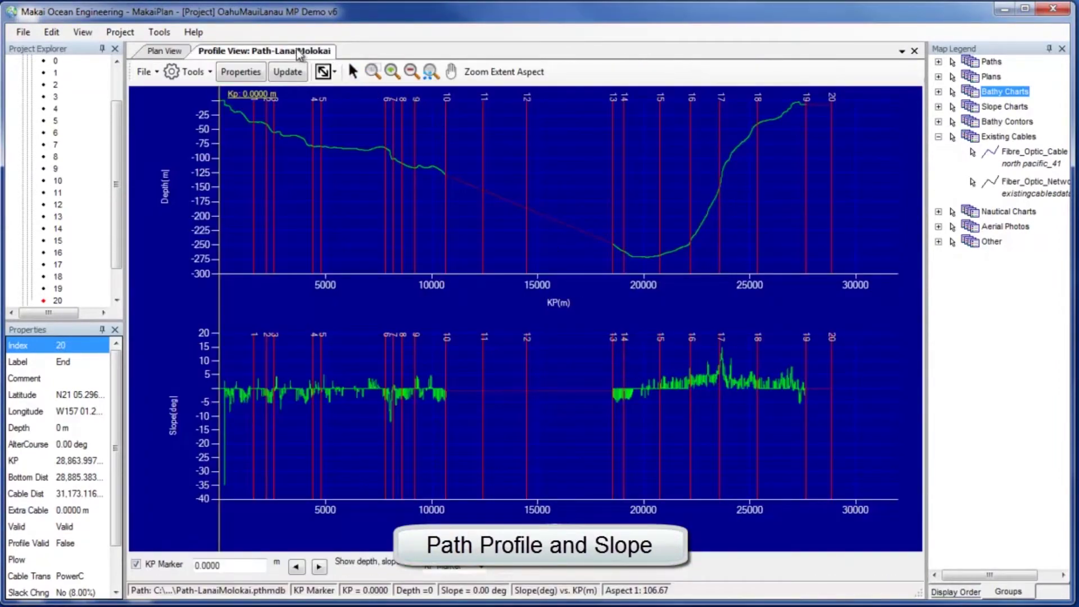
- Dock the profile below the Plan View and start a bathymetry update
{"action": "mouse_move", "coordinate": [300, 53]}
{"action": "left_mouse_down"}
{"action": "mouse_move", "coordinate": [516, 367]}
{"action": "mouse_move", "coordinate": [525, 342]}
{"action": "left_mouse_up"}
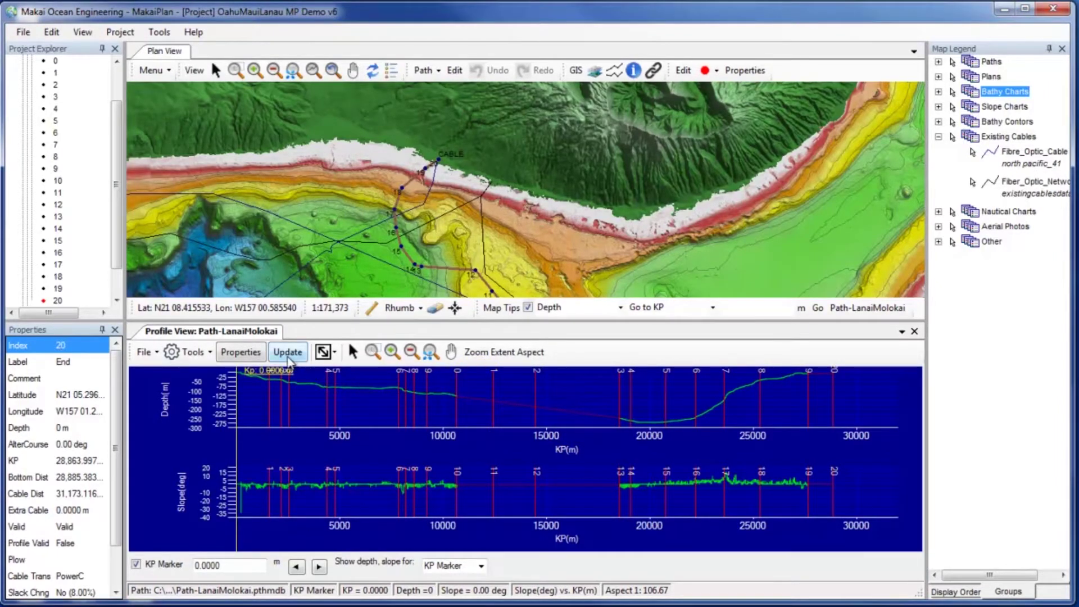
{"action": "left_click", "coordinate": [288, 351]}
- Update data in the KP range from the 100mGrid, deleting existing data within range
{"action": "left_click", "coordinate": [441, 324]}
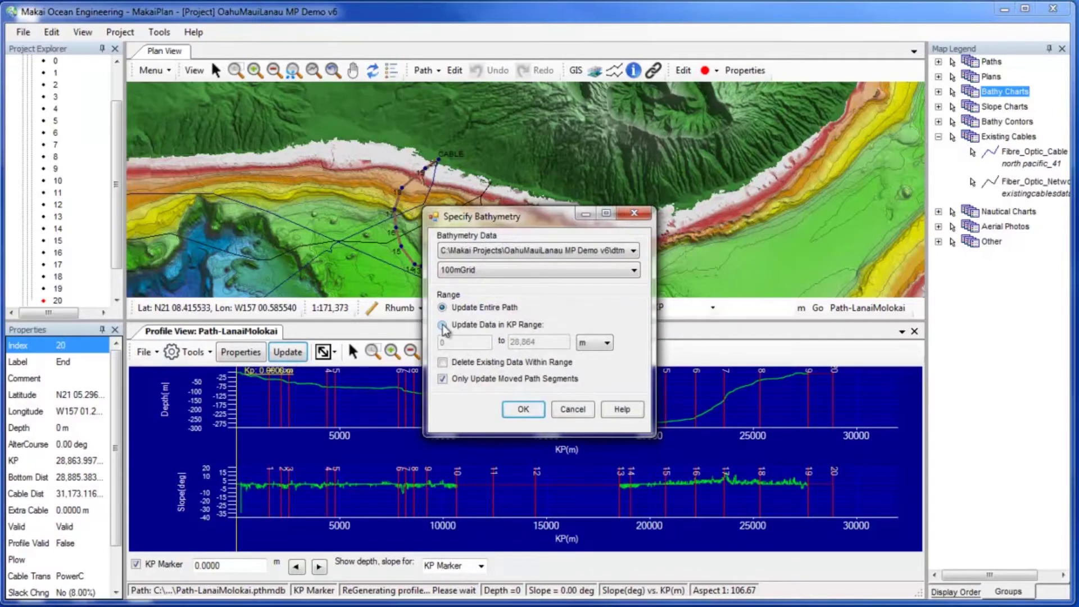
{"action": "left_click", "coordinate": [443, 363]}
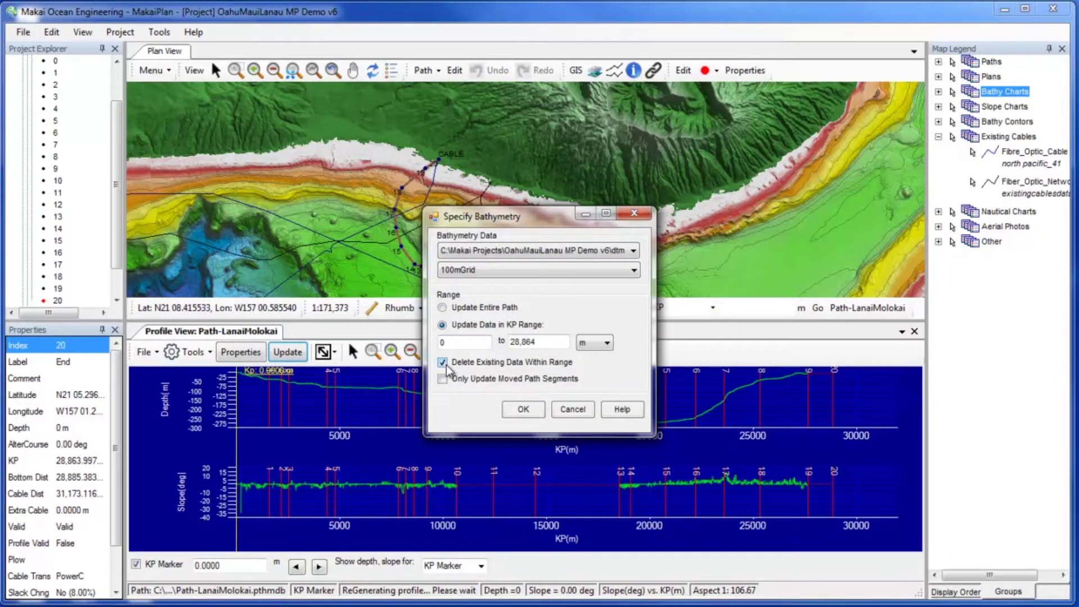
{"action": "left_click", "coordinate": [525, 410]}
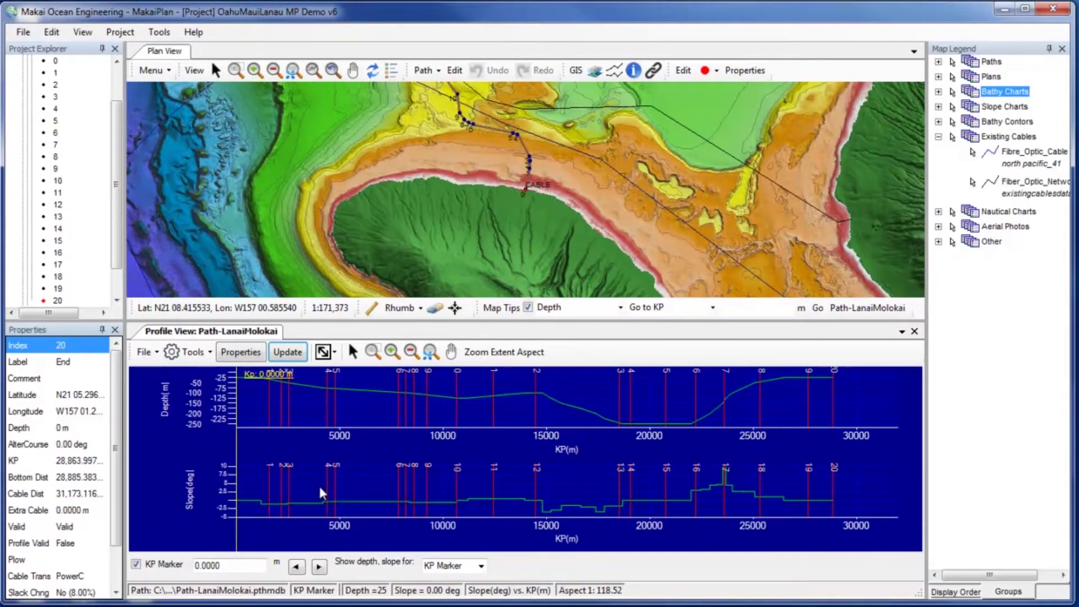
- Toggle the KP marker, slide it to KP 14,776.7 m, and turn path editing back on
{"action": "left_click", "coordinate": [136, 564]}
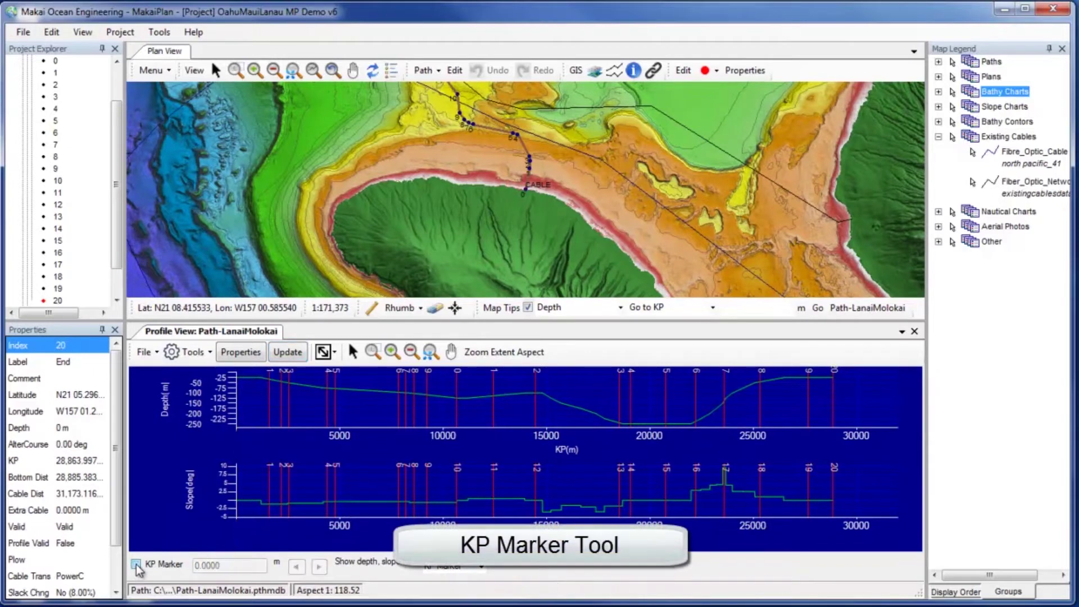
{"action": "left_click", "coordinate": [136, 564]}
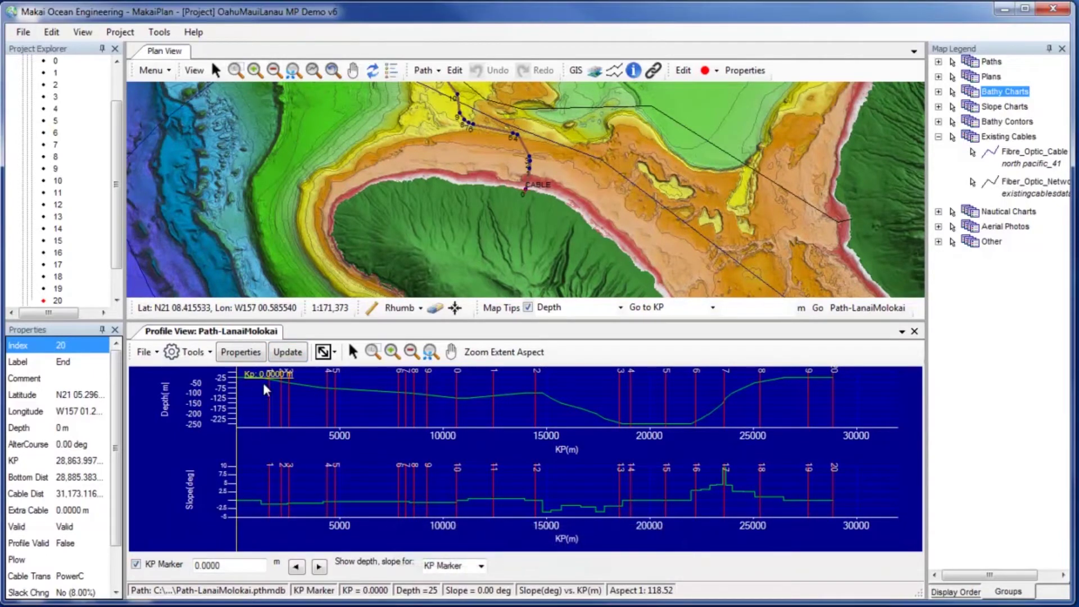
{"action": "mouse_move", "coordinate": [263, 381]}
{"action": "left_mouse_down"}
{"action": "mouse_move", "coordinate": [440, 395]}
{"action": "mouse_move", "coordinate": [540, 388]}
{"action": "left_mouse_up"}
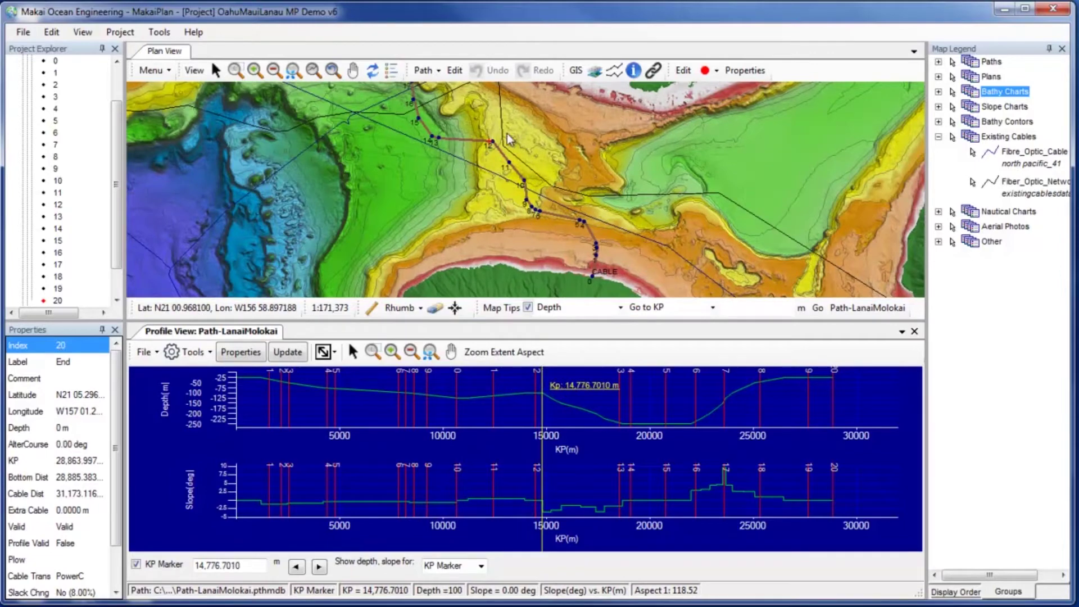
{"action": "left_click", "coordinate": [455, 69]}
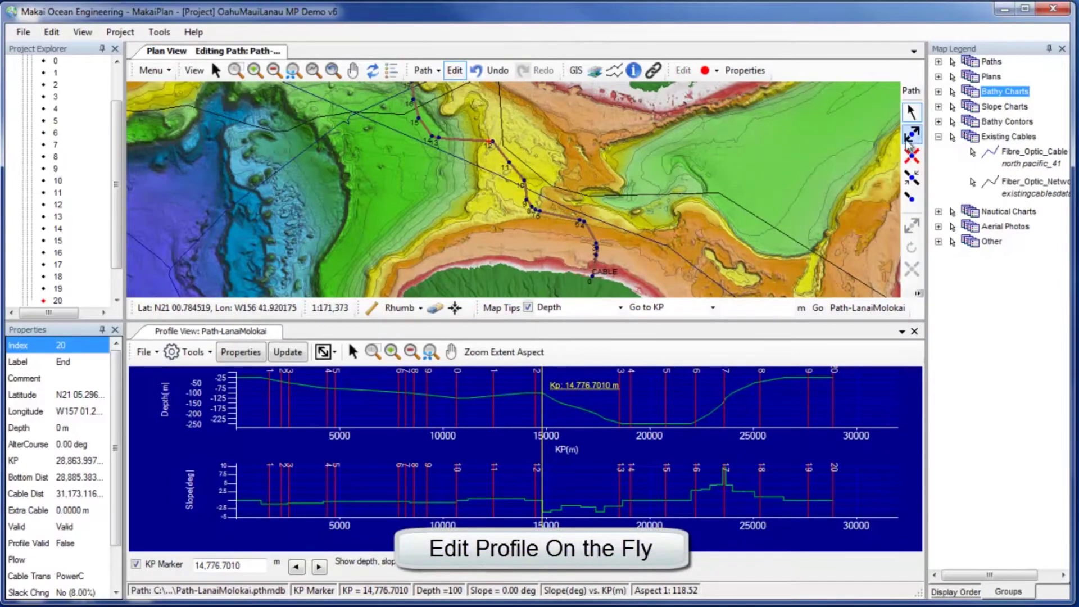
- Move route point 12 to a new spot and start a profile update for moved segments
{"action": "left_click", "coordinate": [912, 135]}
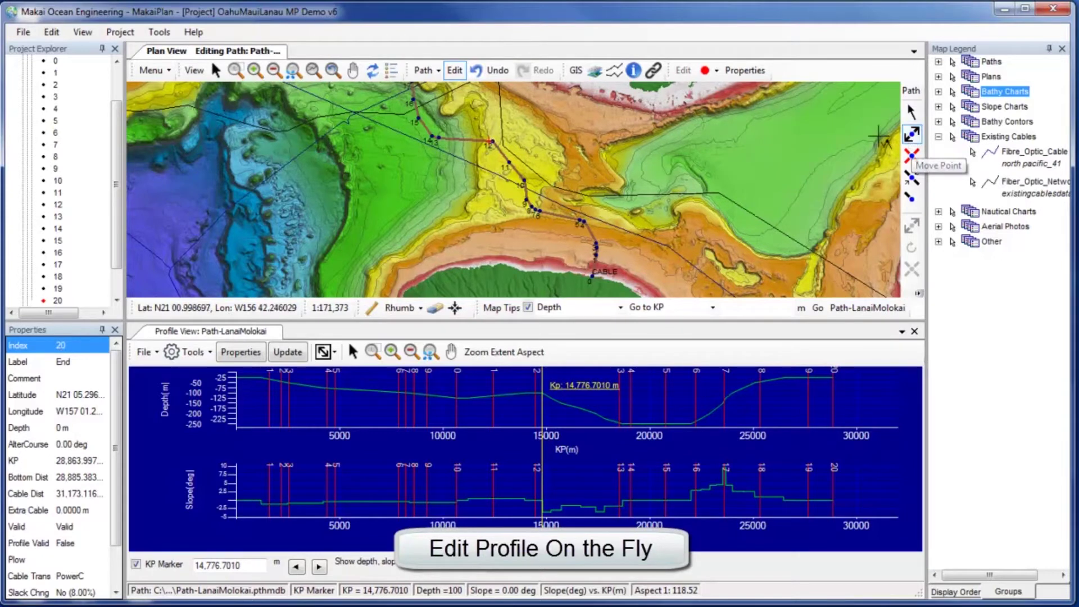
{"action": "left_click_drag", "start_coordinate": [489, 143], "coordinate": [462, 166]}
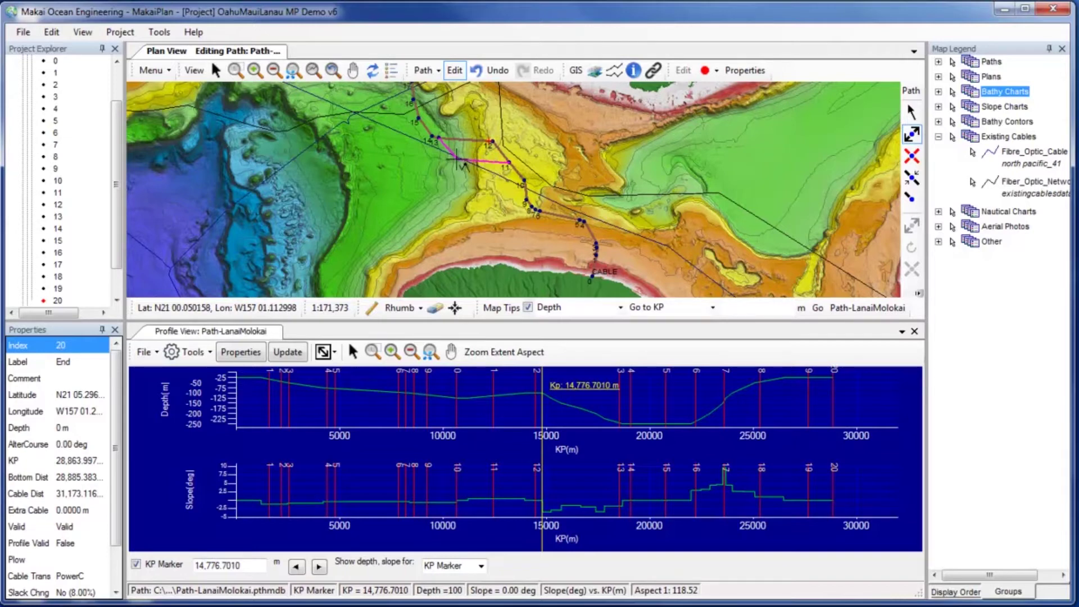
{"action": "left_click_drag", "start_coordinate": [462, 165], "coordinate": [443, 161]}
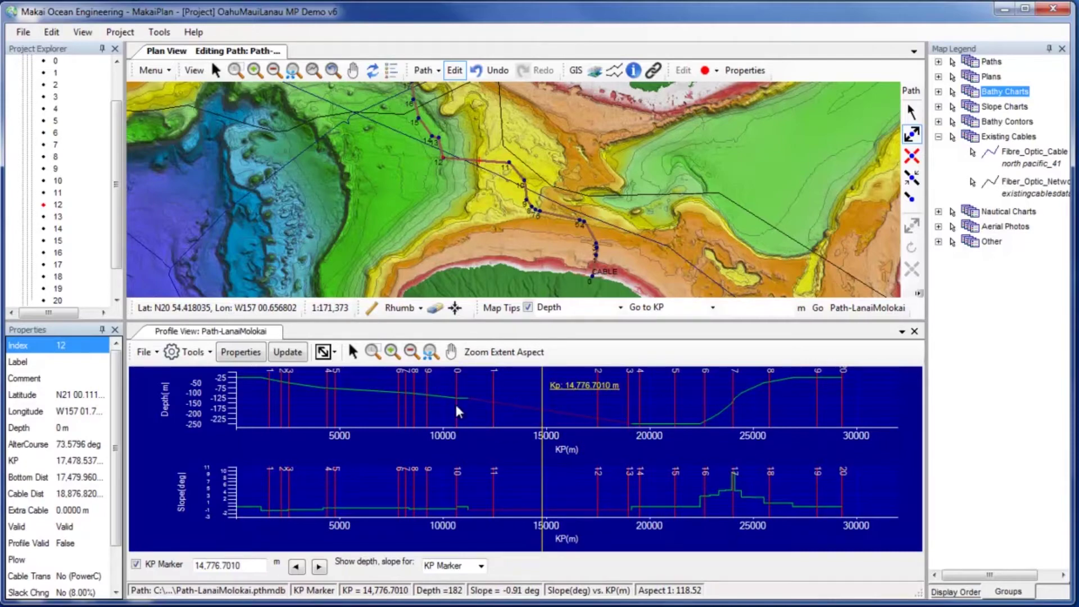
{"action": "left_click", "coordinate": [287, 352]}
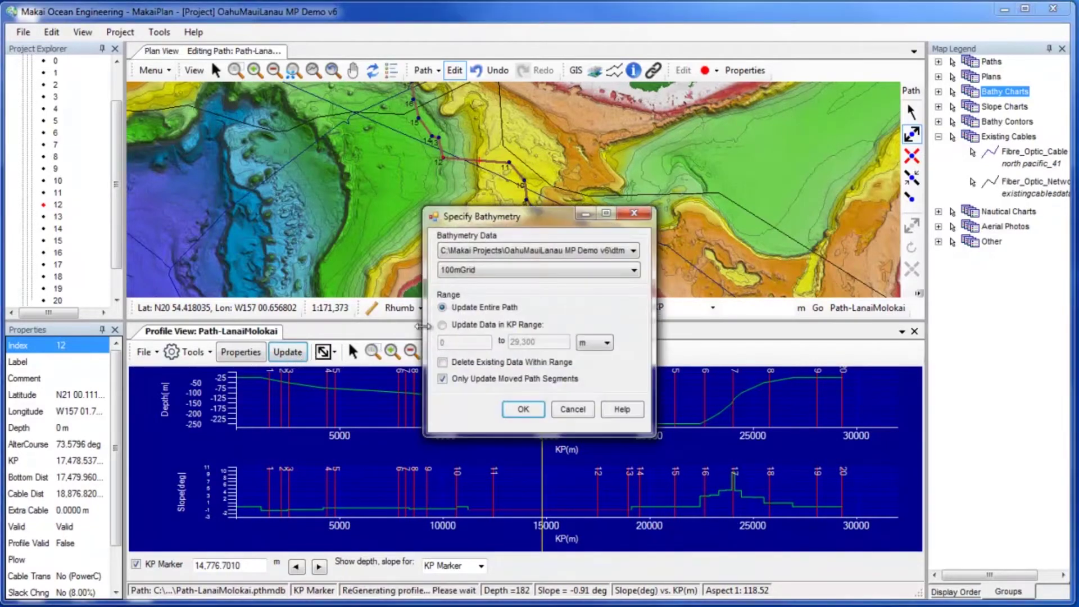
- Refresh the profile from the 100mGrid and nudge point 12 again
{"action": "left_click", "coordinate": [524, 409]}
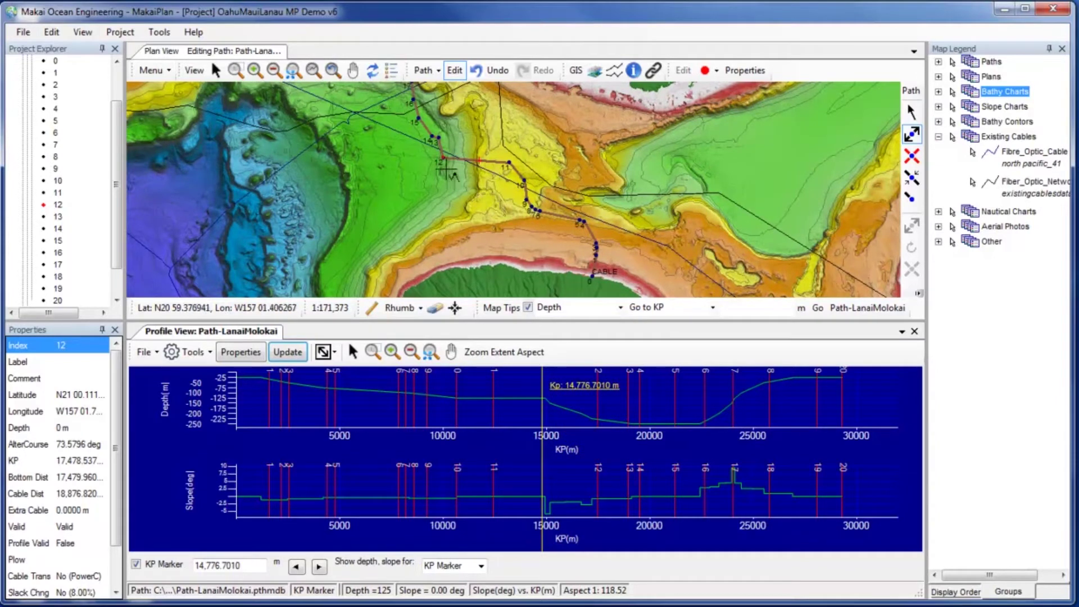
{"action": "left_click", "coordinate": [456, 152]}
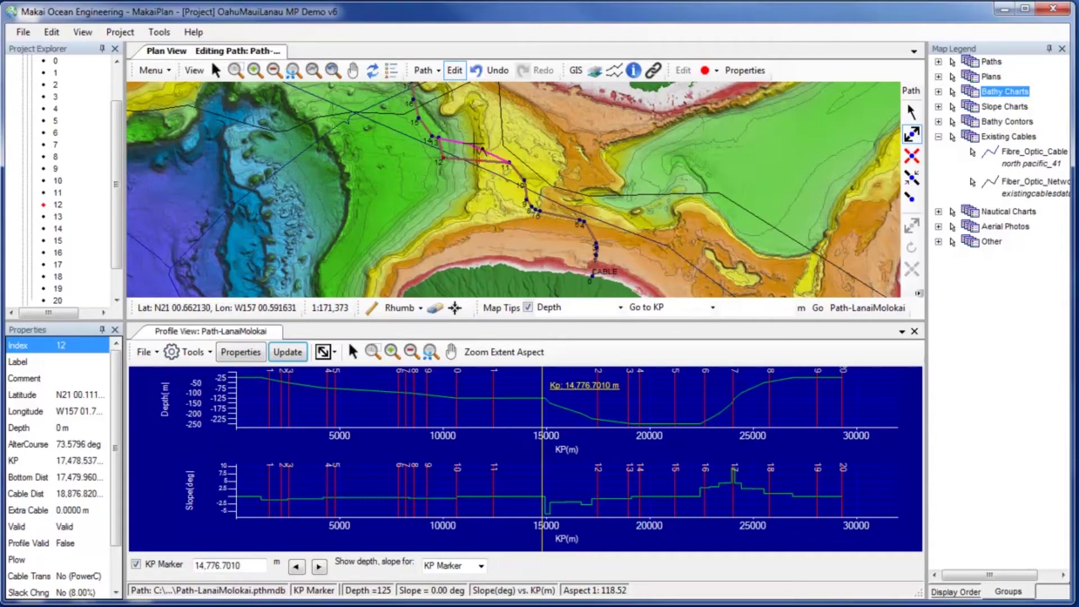
{"action": "left_click_drag", "start_coordinate": [506, 162], "coordinate": [499, 142]}
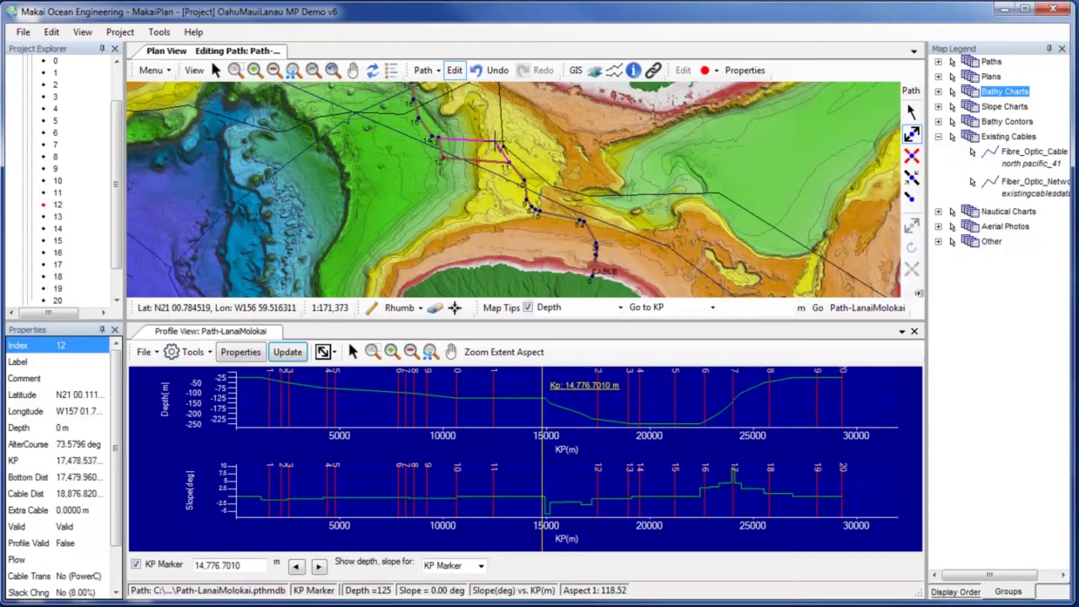
{"action": "left_click_drag", "start_coordinate": [499, 142], "coordinate": [494, 149]}
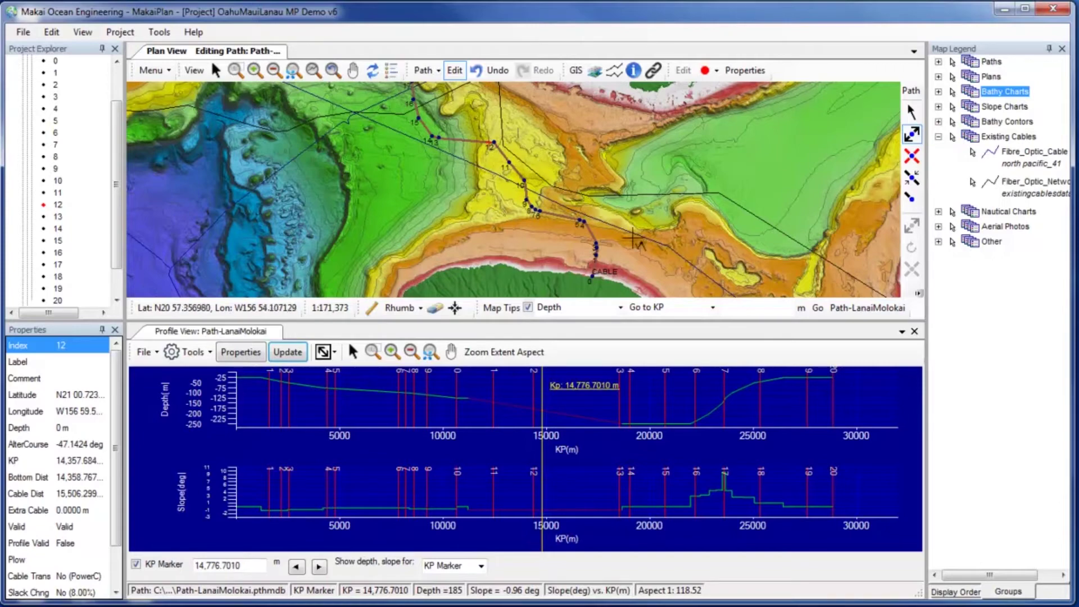
- Close the Profile View, finish editing, and bring up the Fibre_Optic_Cable legend properties
{"action": "left_click", "coordinate": [916, 331]}
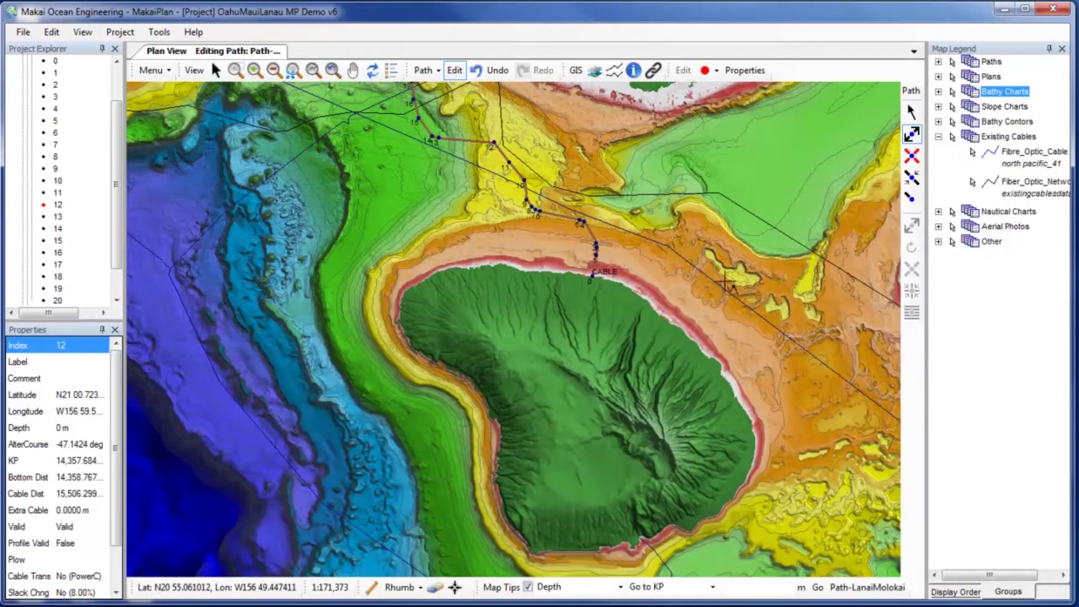
{"action": "left_click", "coordinate": [455, 70]}
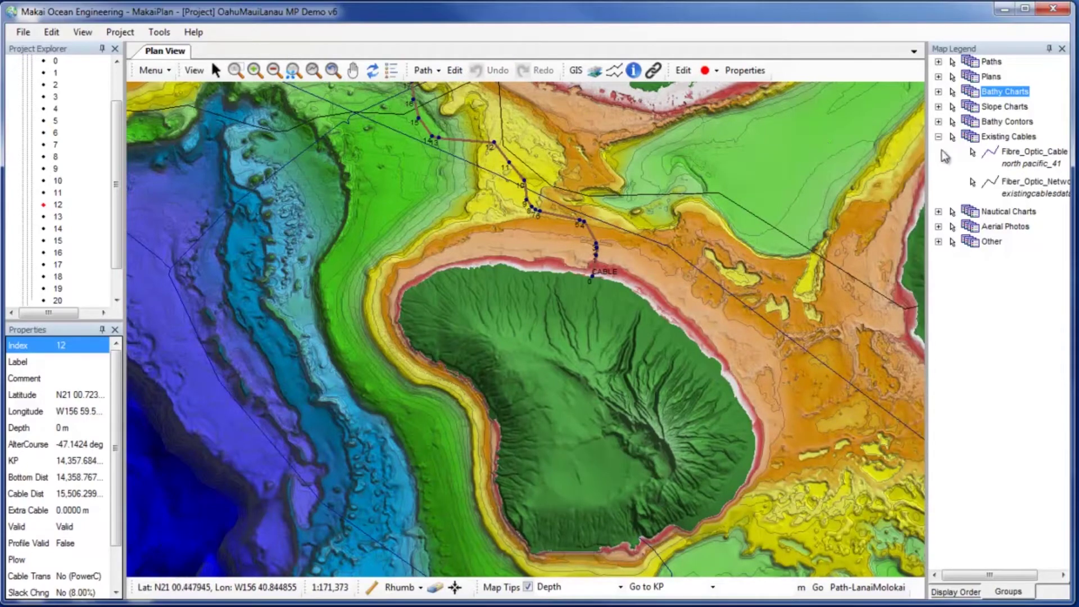
{"action": "double_click", "coordinate": [990, 155]}
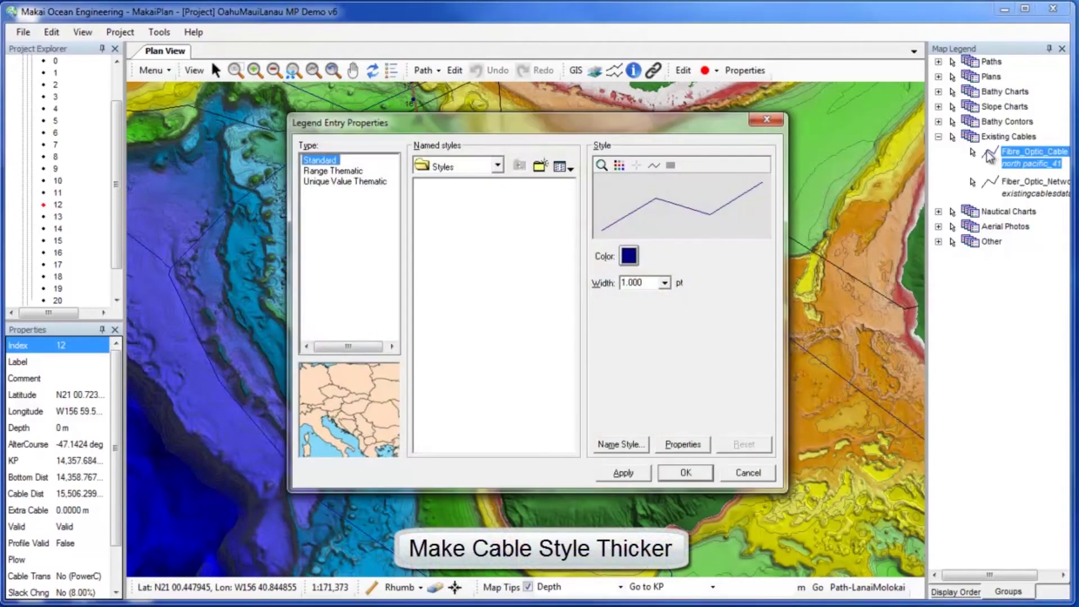
- Set the Fibre_Optic_Cable line width to 2.000 and switch to Identify mode
{"action": "left_click", "coordinate": [664, 283]}
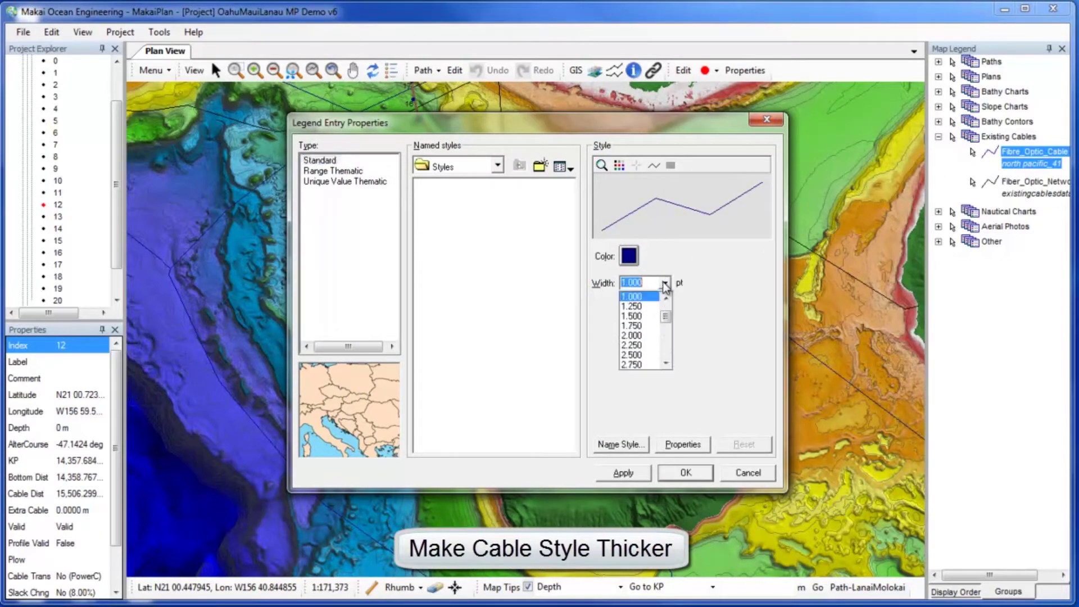
{"action": "left_click", "coordinate": [637, 336]}
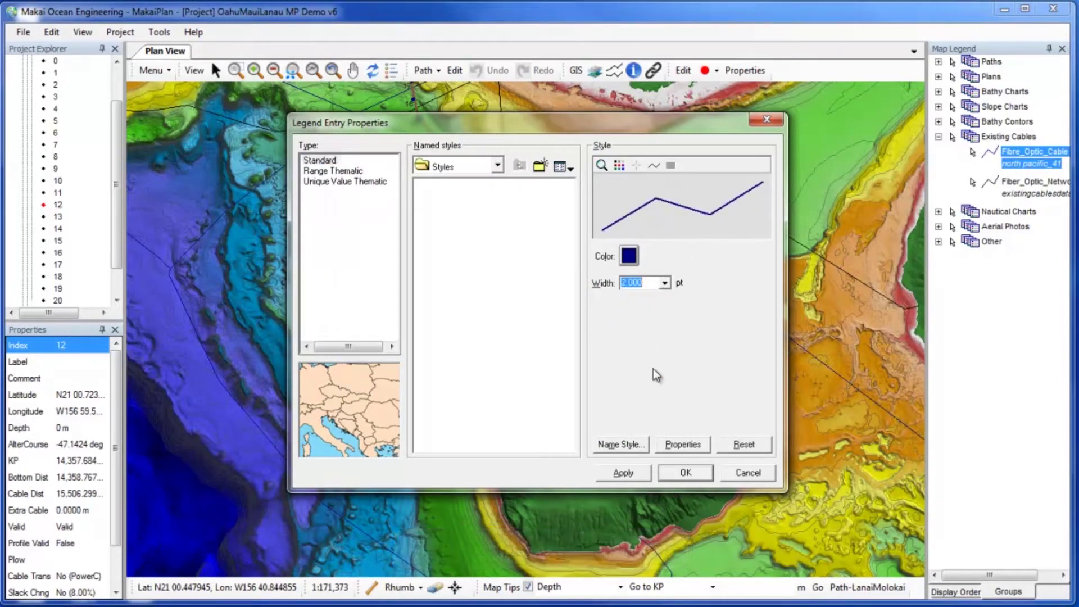
{"action": "left_click", "coordinate": [681, 474]}
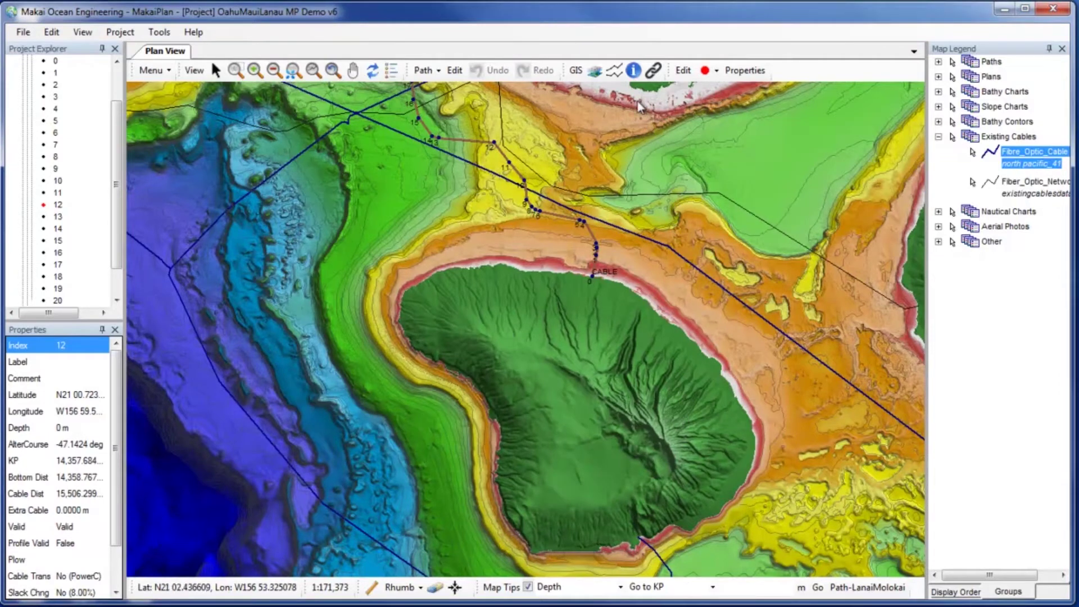
{"action": "left_click", "coordinate": [633, 71]}
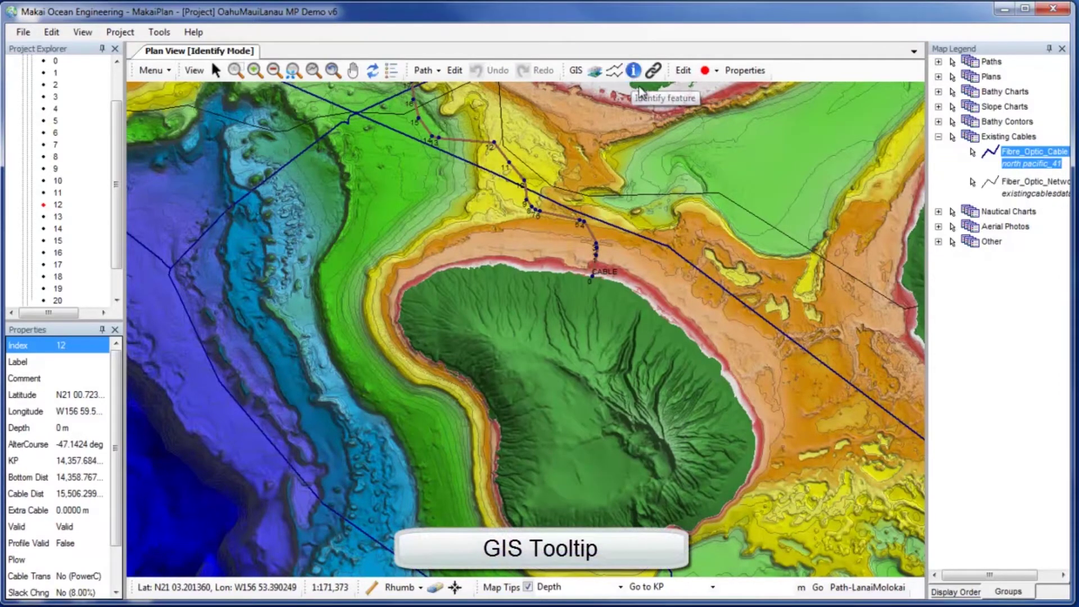
- Identify the fibre optic cable, review its HICS seg 1 (Oahu-Maui) attributes, and close the review
{"action": "left_click", "coordinate": [663, 245]}
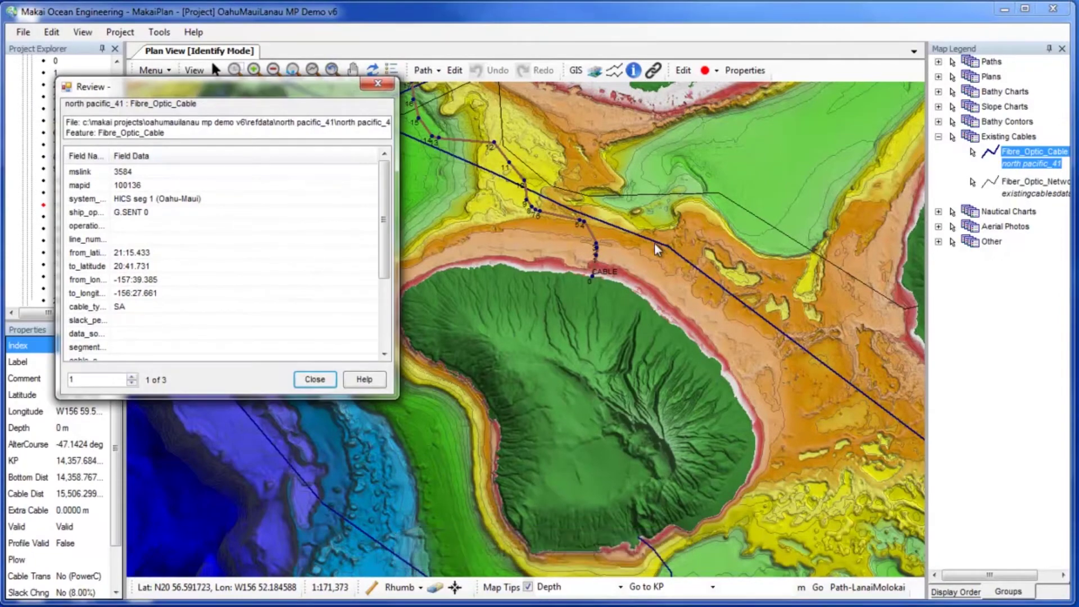
{"action": "left_click", "coordinate": [278, 202]}
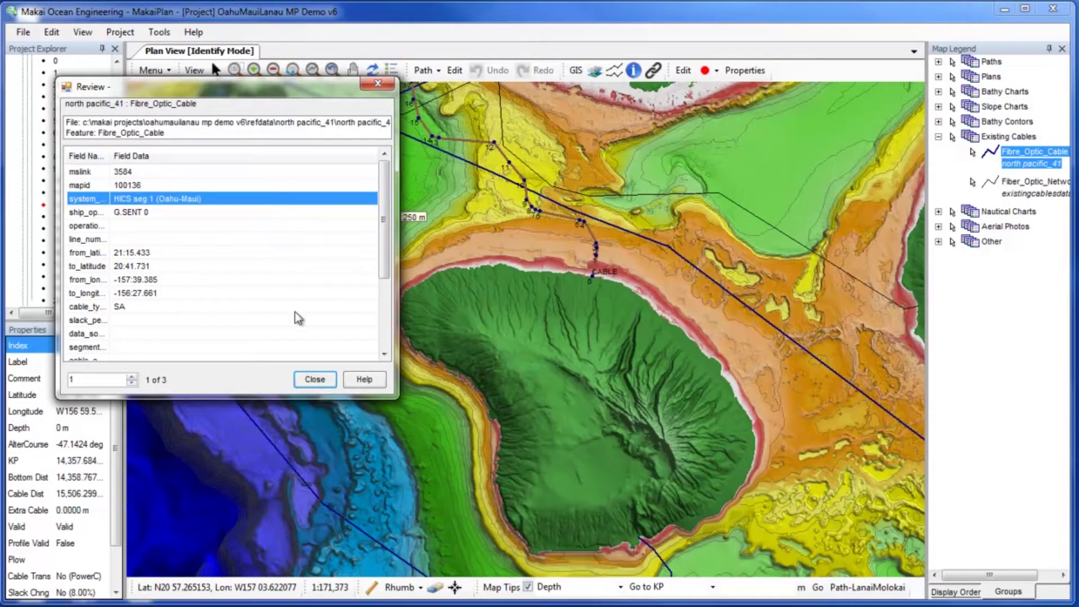
{"action": "left_click", "coordinate": [314, 380]}
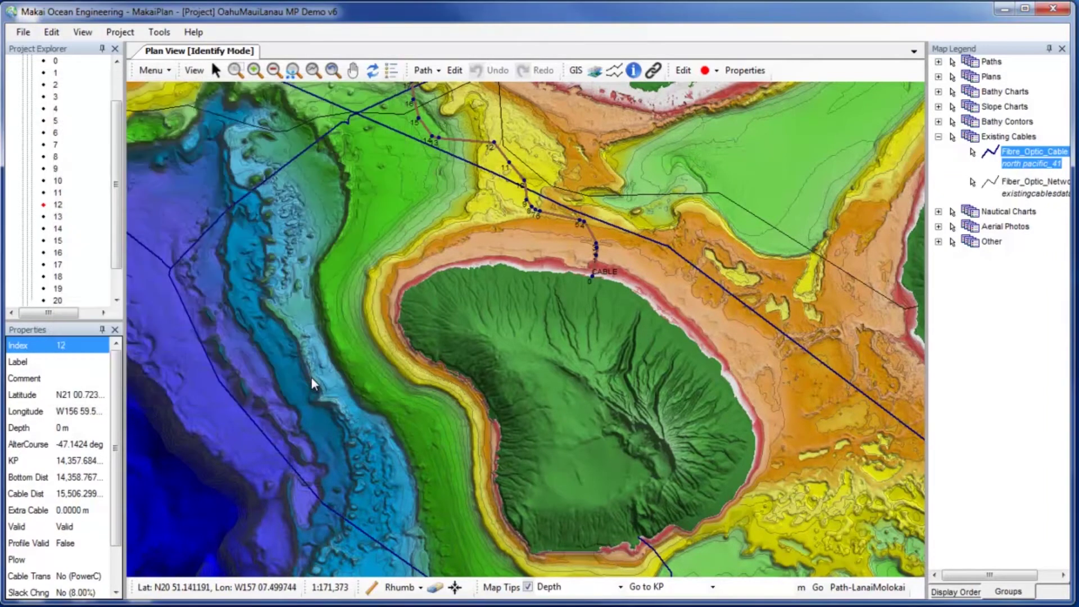
- Start the Add Crossings To Path utility for the Path-LanaiMolokai route
{"action": "left_click", "coordinate": [159, 32]}
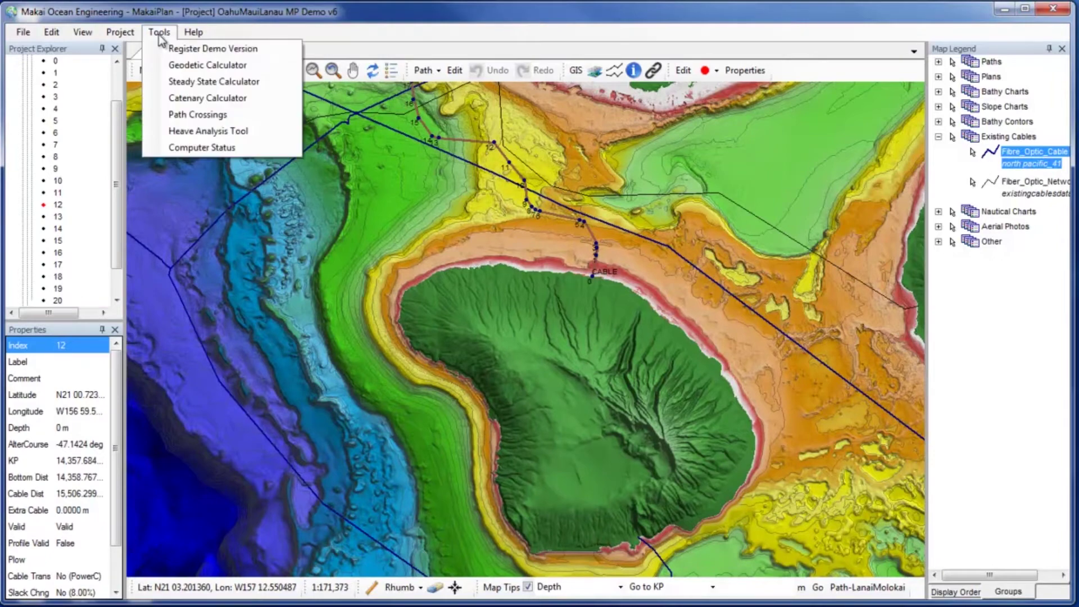
{"action": "left_click", "coordinate": [197, 114]}
{"action": "left_click", "coordinate": [212, 149]}
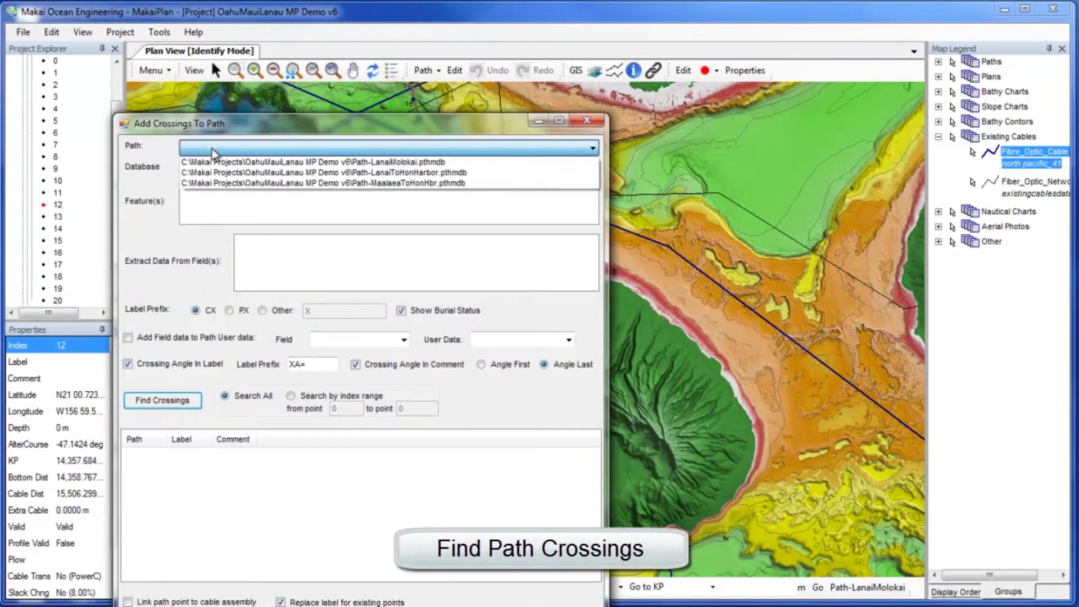
{"action": "left_click", "coordinate": [219, 162]}
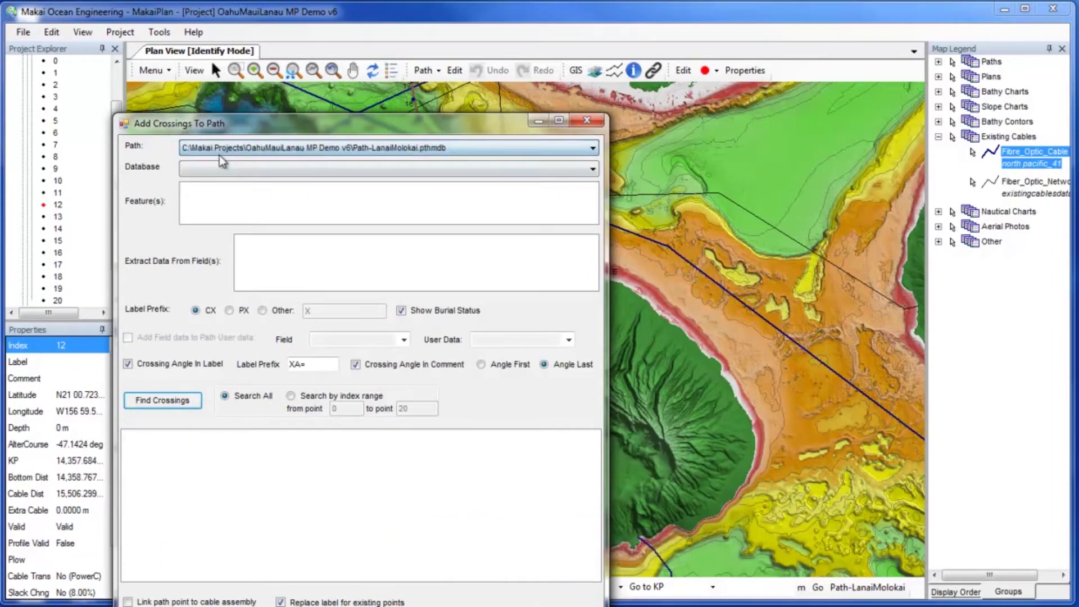
{"action": "left_click_drag", "start_coordinate": [233, 123], "coordinate": [235, 59]}
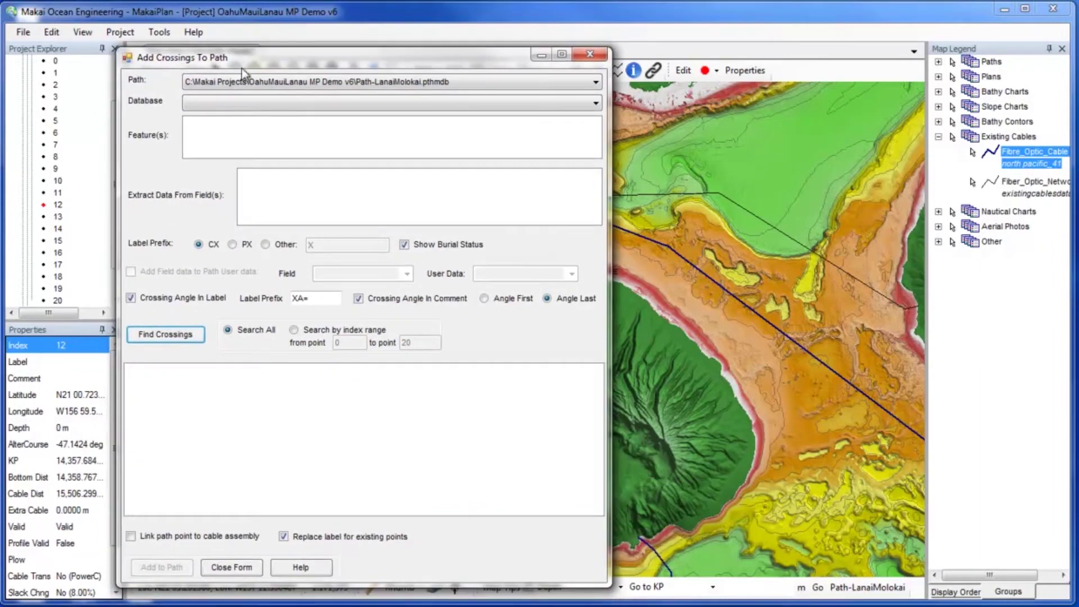
- Search the north pacific_41 database for crossings with the Fibre_Optic_Cable feature
{"action": "left_click", "coordinate": [246, 101]}
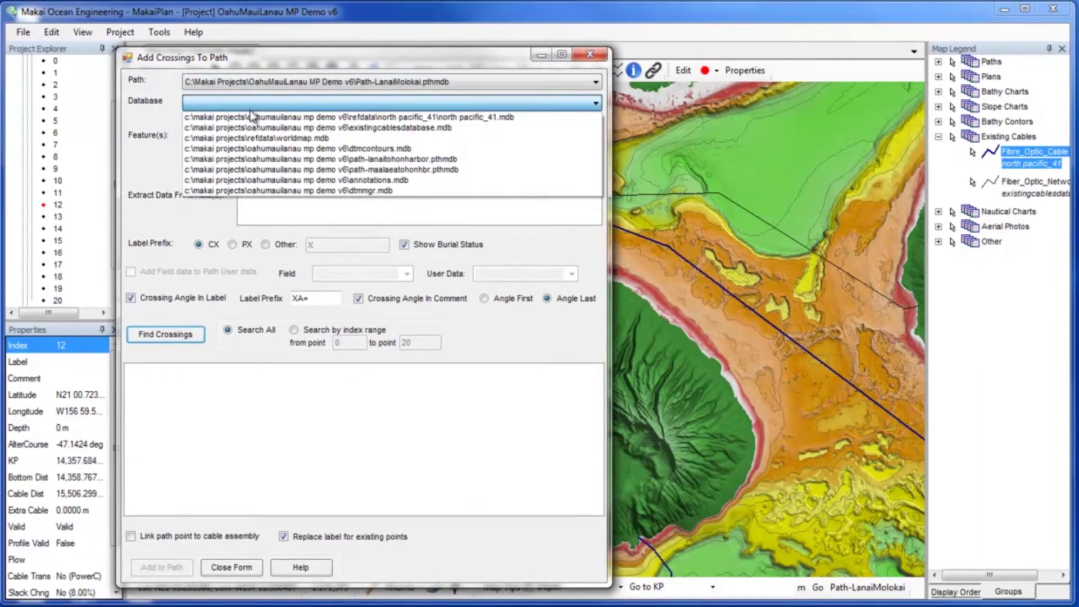
{"action": "left_click", "coordinate": [252, 116]}
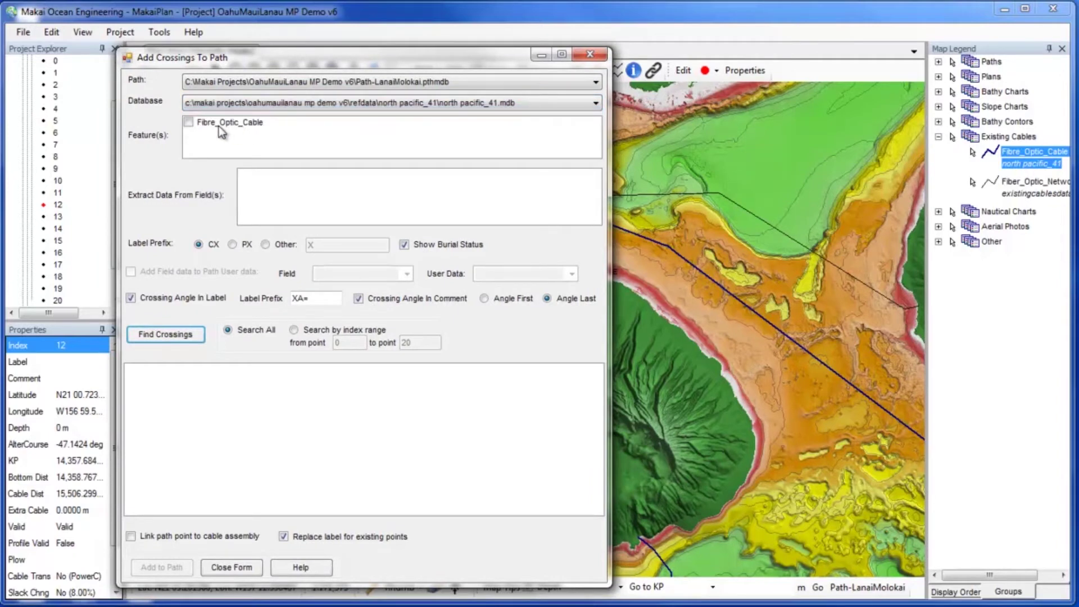
{"action": "left_click", "coordinate": [219, 126]}
{"action": "left_click", "coordinate": [190, 124]}
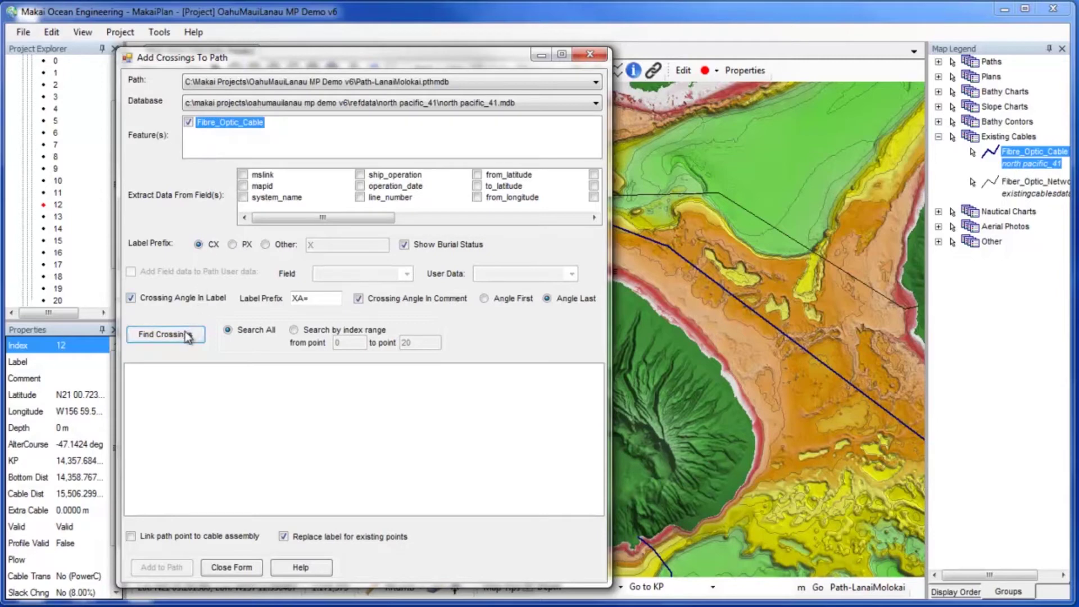
{"action": "left_click", "coordinate": [166, 334]}
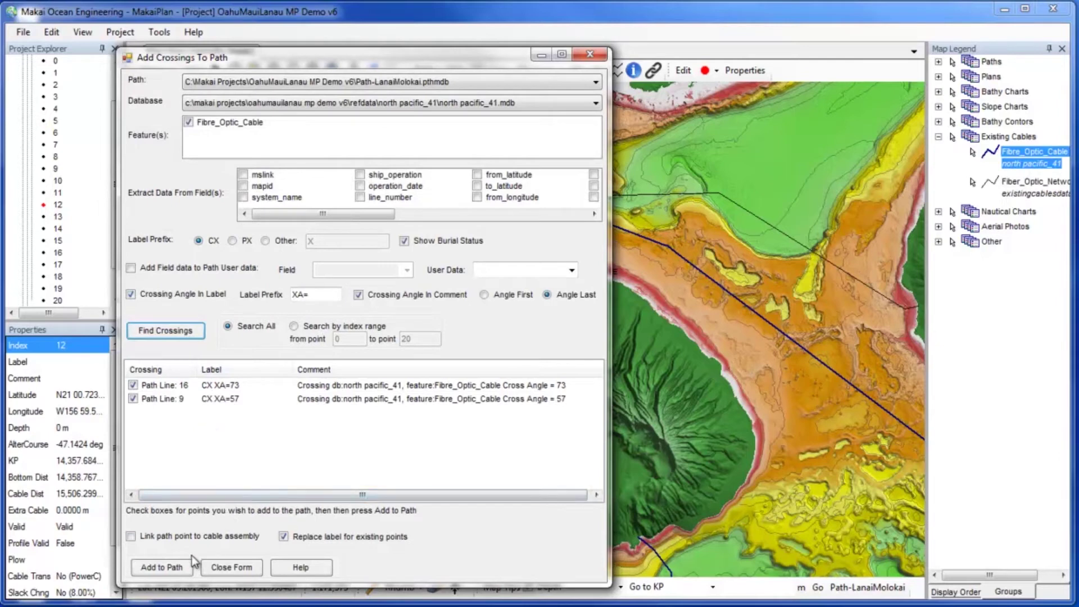
- Add both found crossings (XA=73 and XA=57) to the route and dismiss the form
{"action": "left_click", "coordinate": [176, 570]}
{"action": "left_click", "coordinate": [228, 568]}
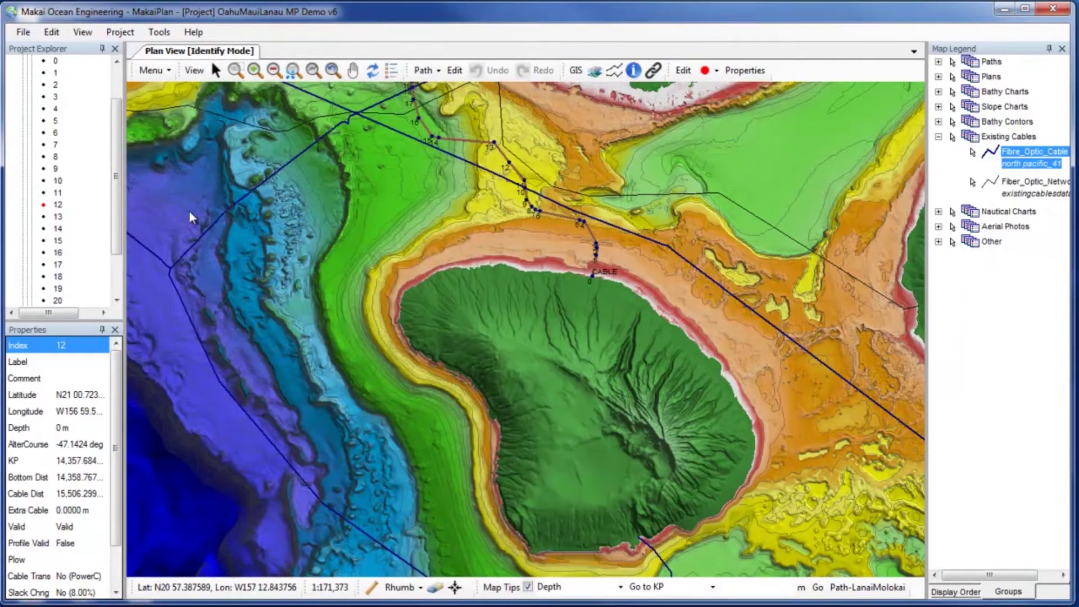
{"action": "left_click", "coordinate": [121, 32]}
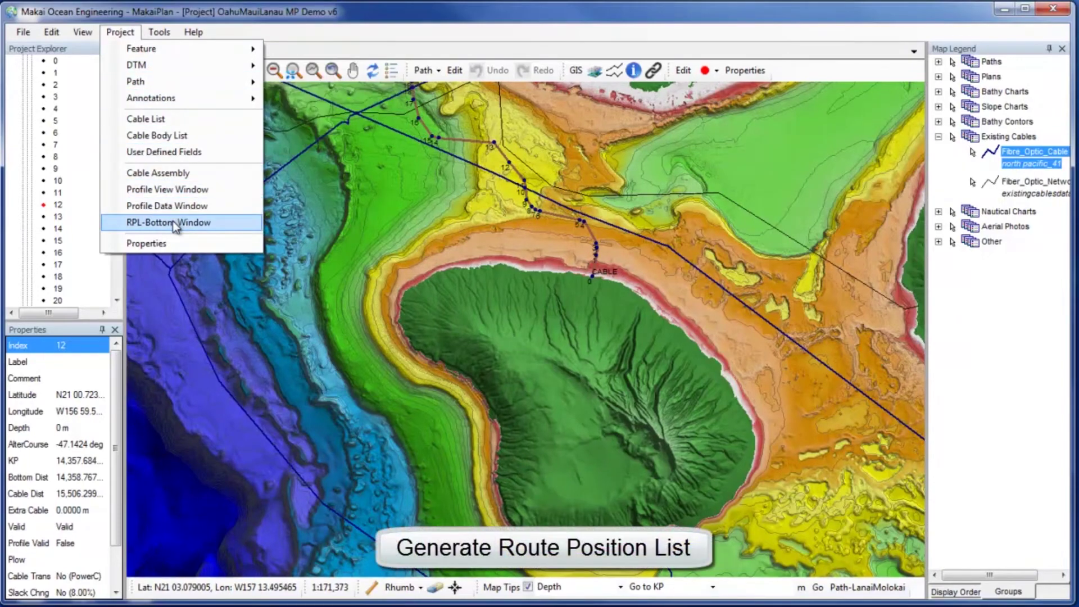
- Generate the bottom RPL for path-lanaimolokai and dock the table beneath the map
{"action": "left_click", "coordinate": [177, 223]}
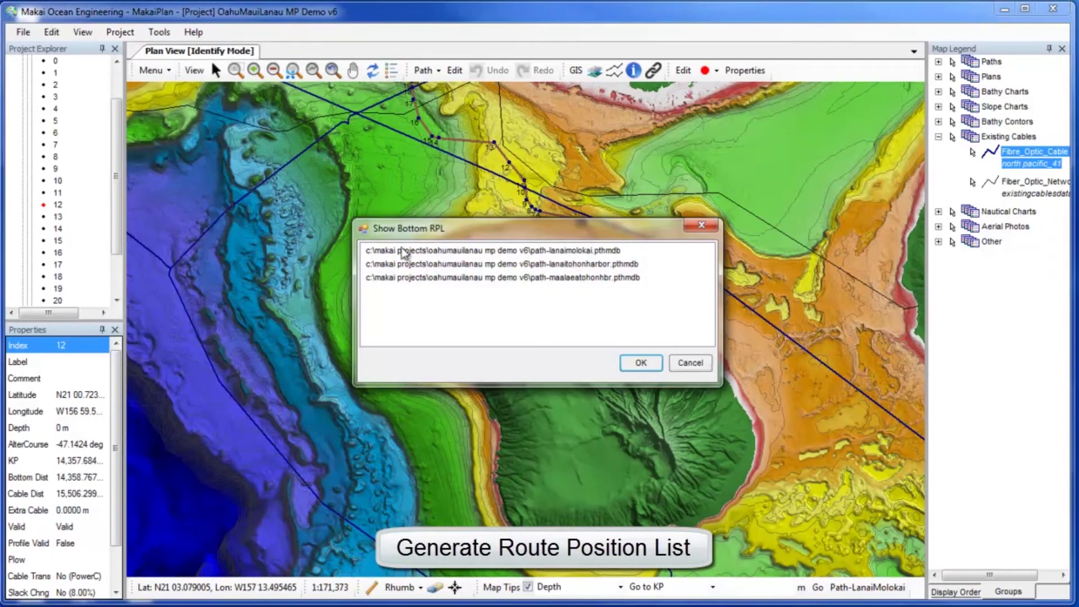
{"action": "left_click", "coordinate": [465, 251]}
{"action": "left_click", "coordinate": [642, 366]}
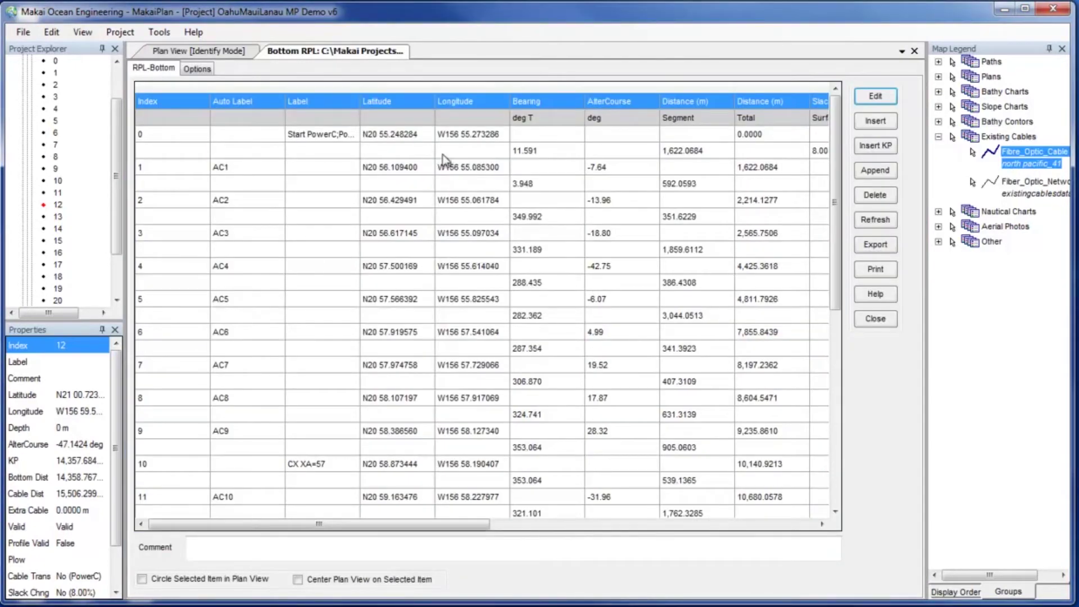
{"action": "left_click_drag", "start_coordinate": [328, 52], "coordinate": [523, 347]}
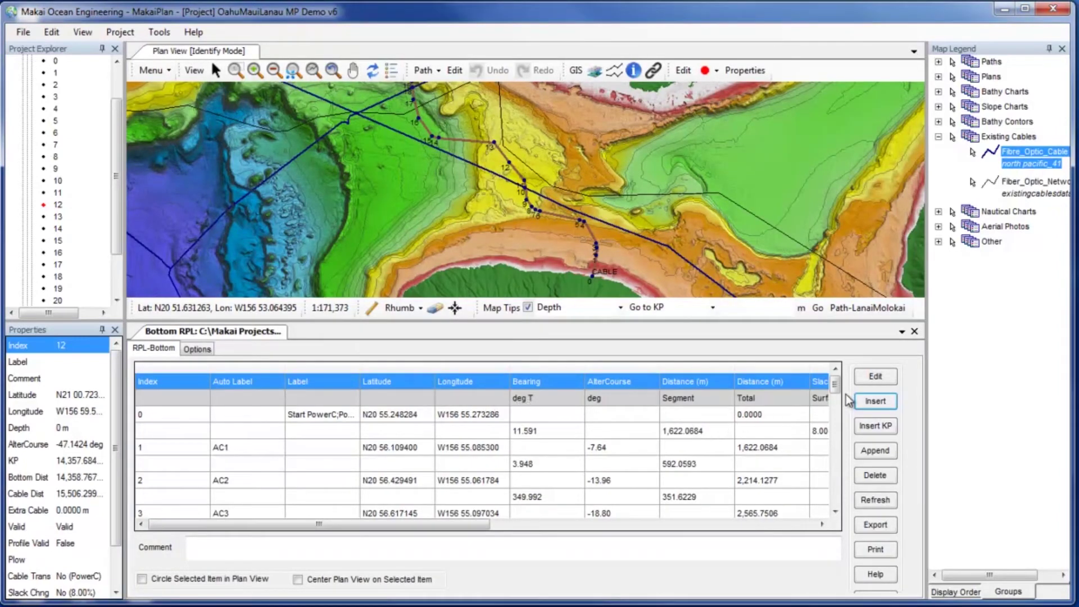
{"action": "left_click_drag", "start_coordinate": [836, 384], "coordinate": [835, 433]}
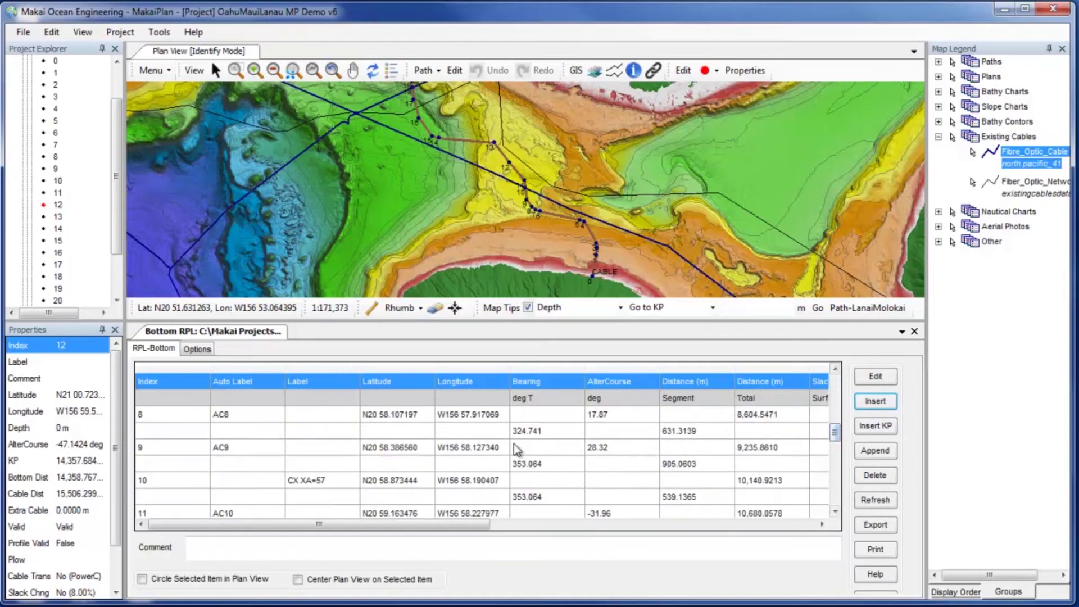
- Select the CX XA=57 crossing row and circle the selected item in Plan View
{"action": "left_click", "coordinate": [324, 485]}
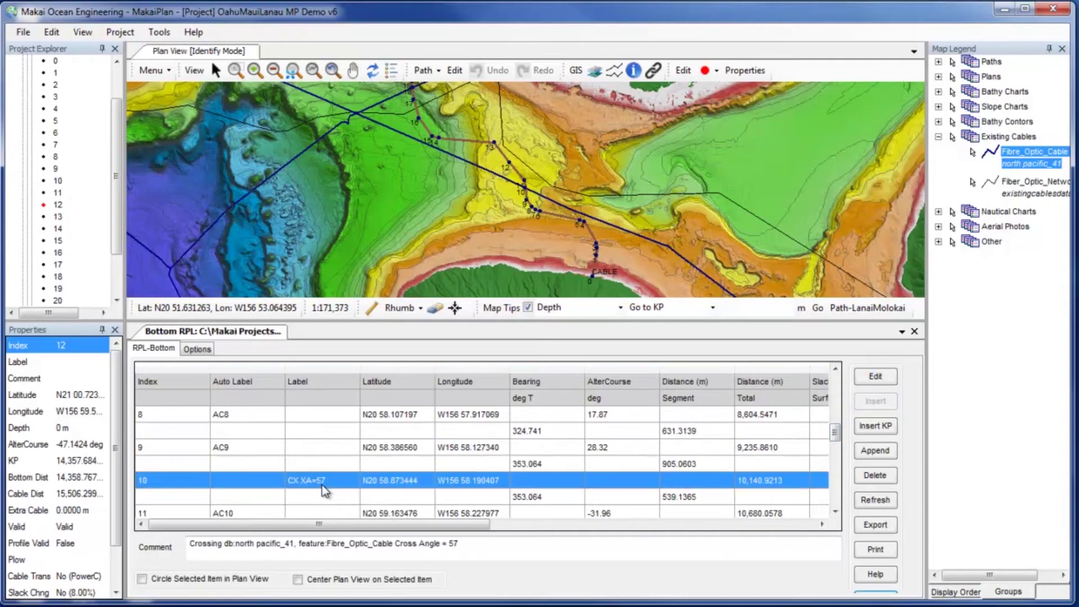
{"action": "left_click", "coordinate": [142, 578]}
- Show the RPL display options and enlarge the panel at the map's expense
{"action": "left_click", "coordinate": [197, 349]}
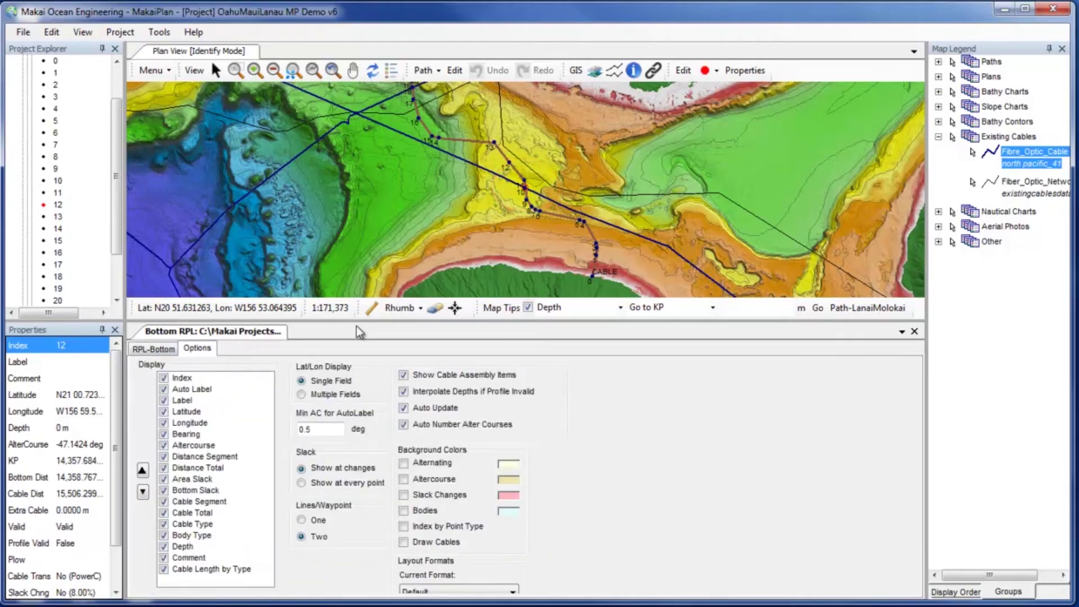
{"action": "left_click_drag", "start_coordinate": [388, 323], "coordinate": [376, 248]}
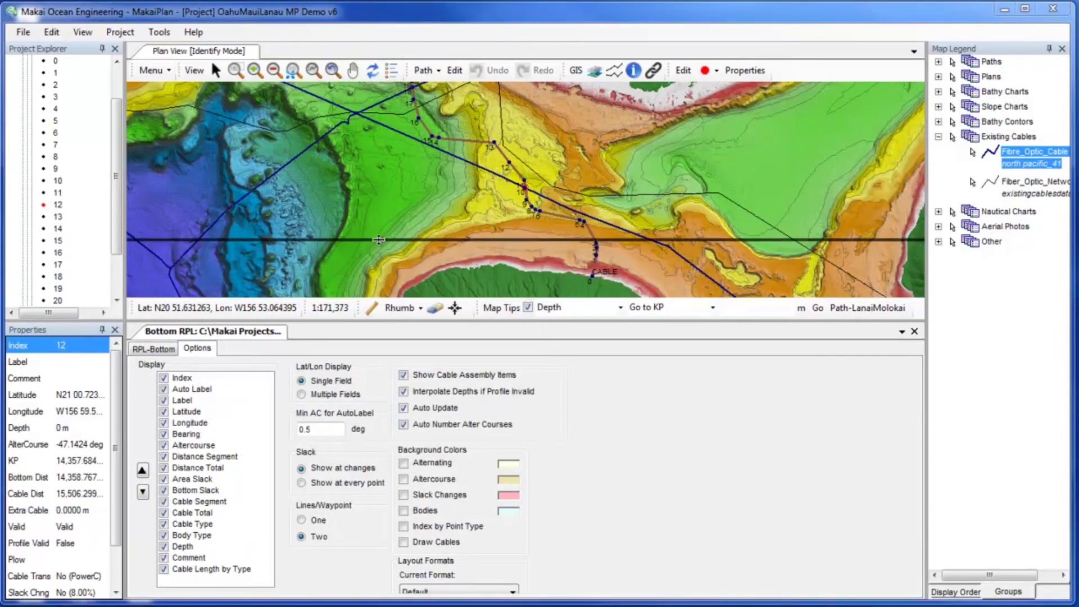
{"action": "left_click_drag", "start_coordinate": [376, 248], "coordinate": [379, 223]}
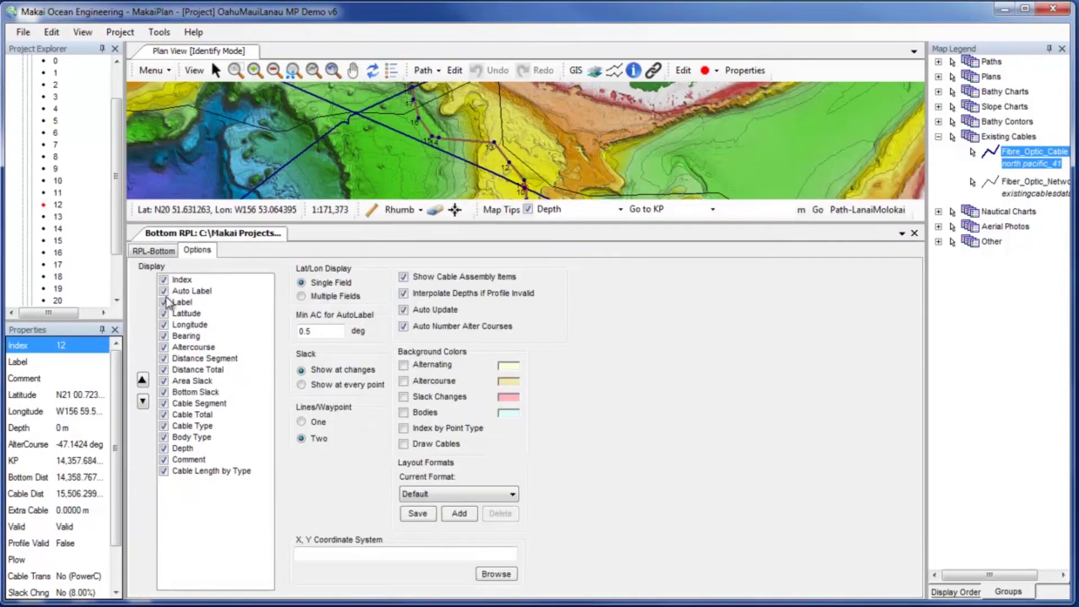
- Hide the Auto Label, Area Slack, Body Type, Comment and Cable Length by Type columns
{"action": "left_click", "coordinate": [165, 292]}
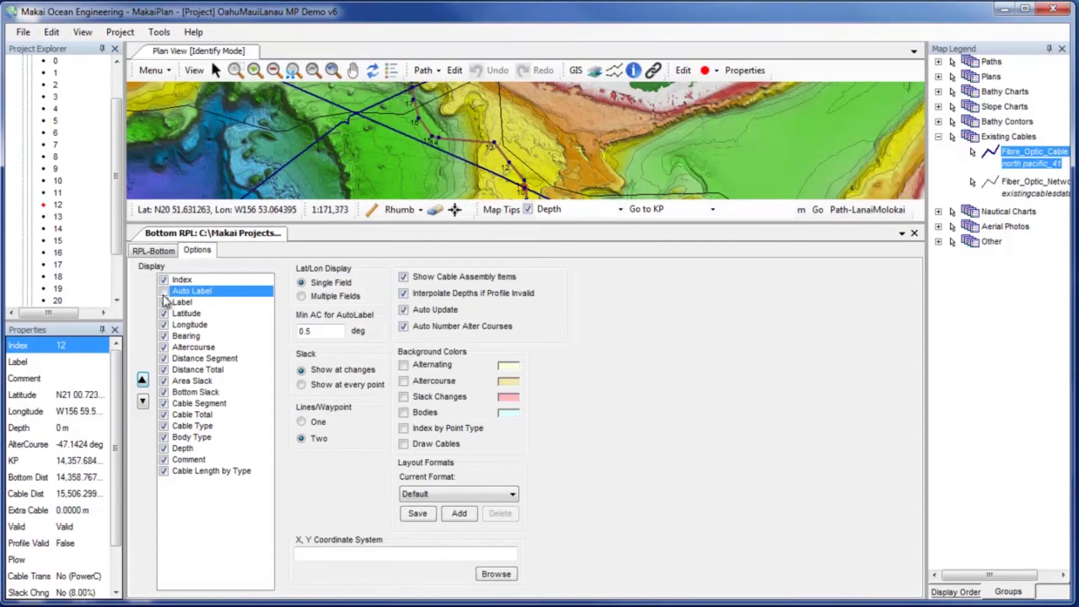
{"action": "left_click", "coordinate": [168, 381]}
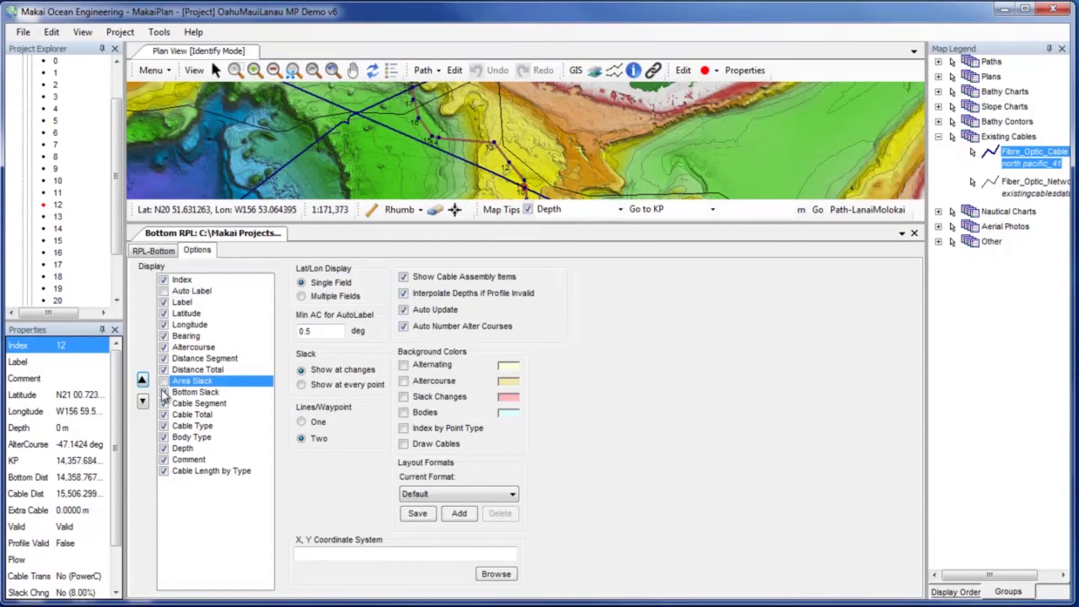
{"action": "left_click", "coordinate": [166, 439]}
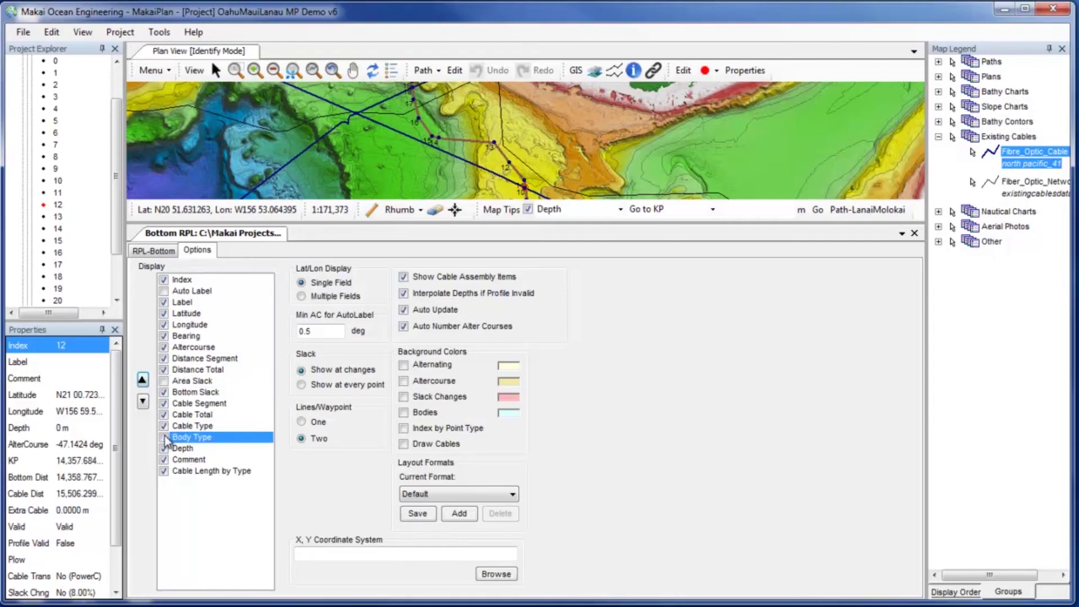
{"action": "left_click", "coordinate": [166, 440]}
{"action": "left_click", "coordinate": [166, 461]}
{"action": "left_click", "coordinate": [166, 471]}
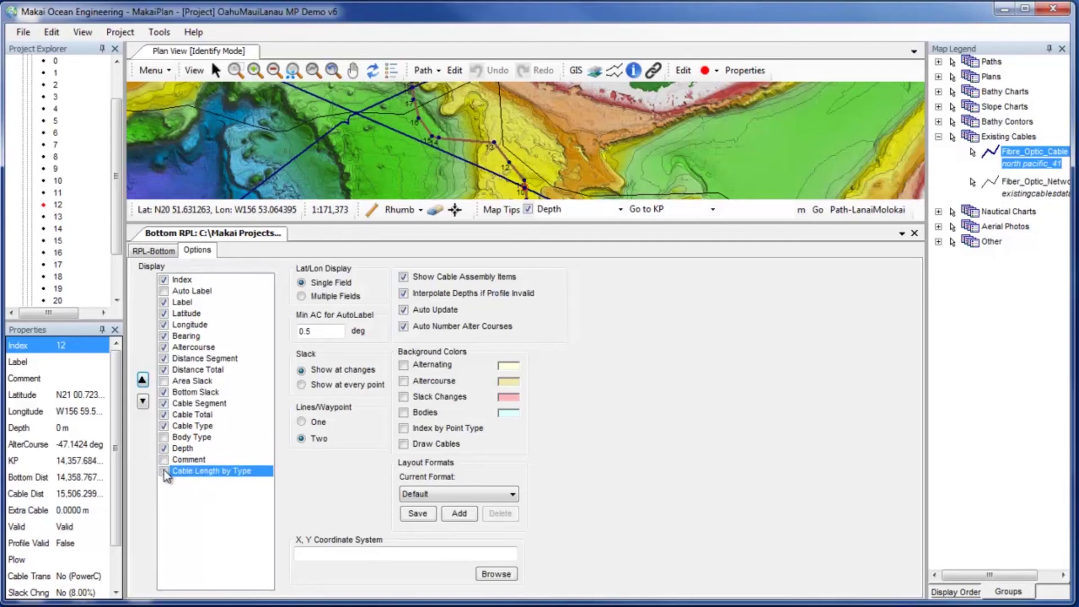
{"action": "left_click", "coordinate": [157, 253]}
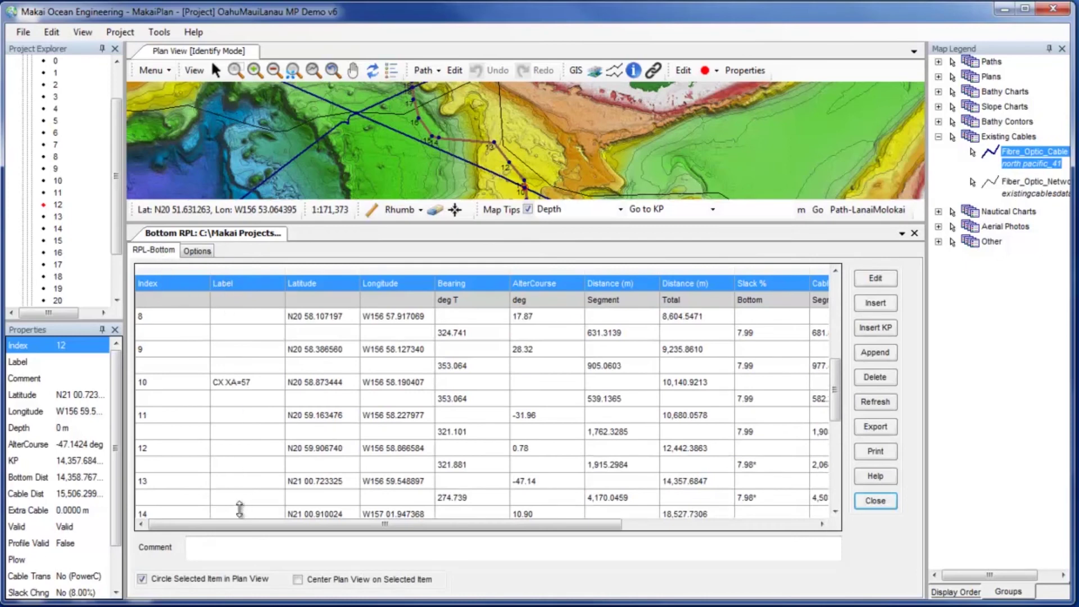
{"action": "left_click_drag", "start_coordinate": [210, 525], "coordinate": [452, 531]}
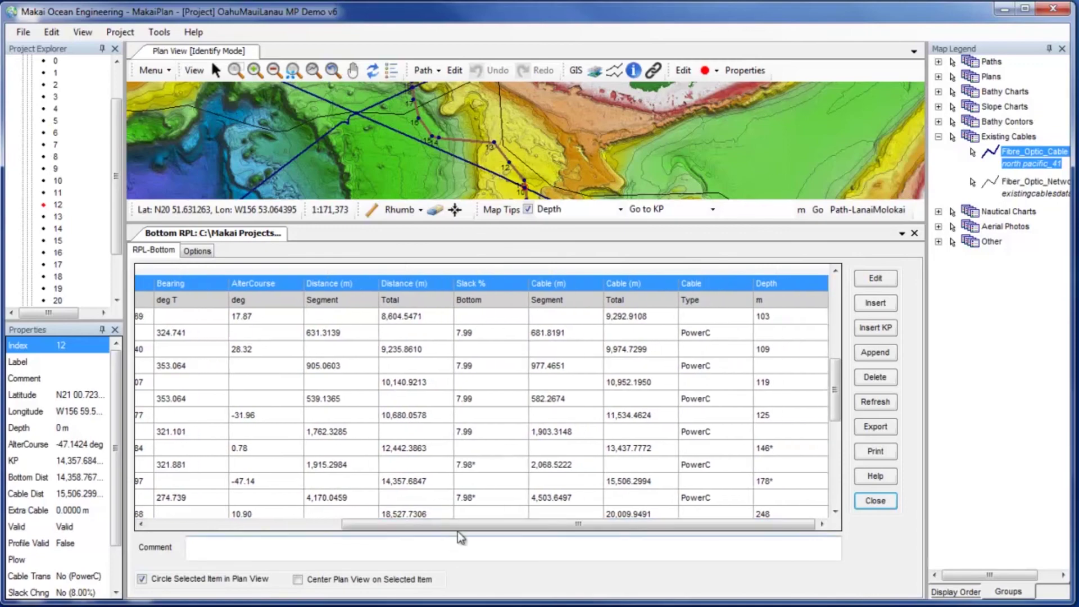
- Close the Bottom RPL panel so the bathymetry map fills the view
{"action": "left_click", "coordinate": [915, 234]}
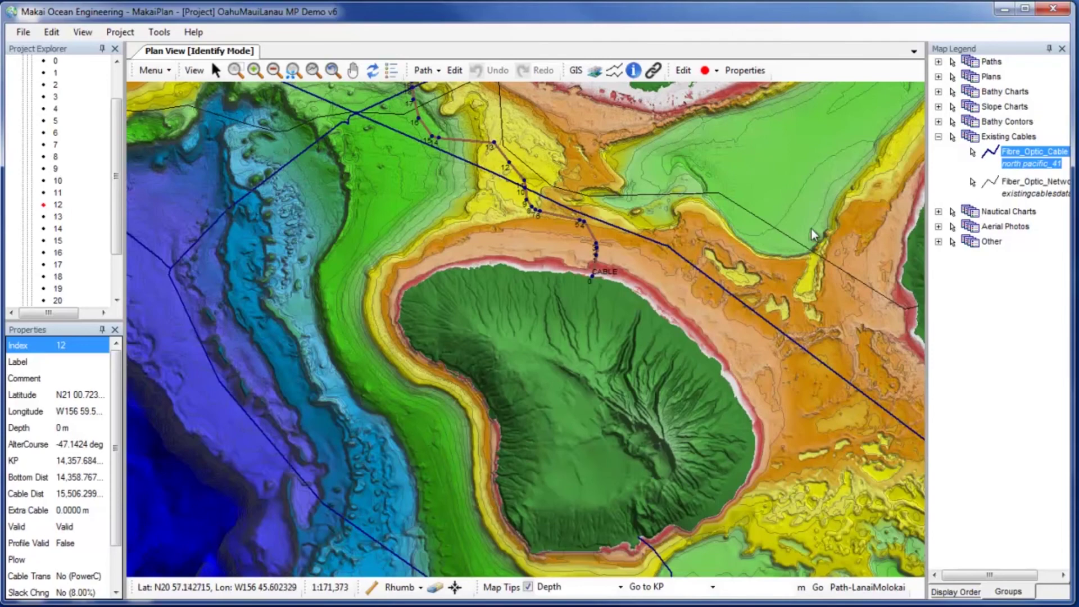
- Pan the map northward (P) until the route's northern CABLE landing is visible
{"action": "key", "text": "p"}
{"action": "left_click_drag", "start_coordinate": [793, 270], "coordinate": [797, 323]}
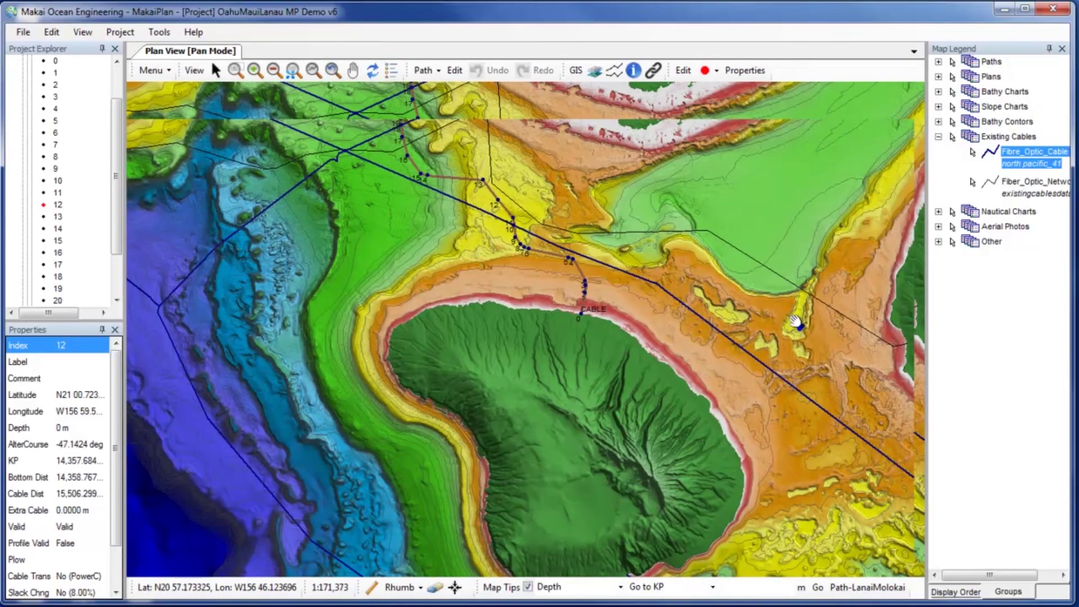
{"action": "left_click_drag", "start_coordinate": [796, 322], "coordinate": [792, 314]}
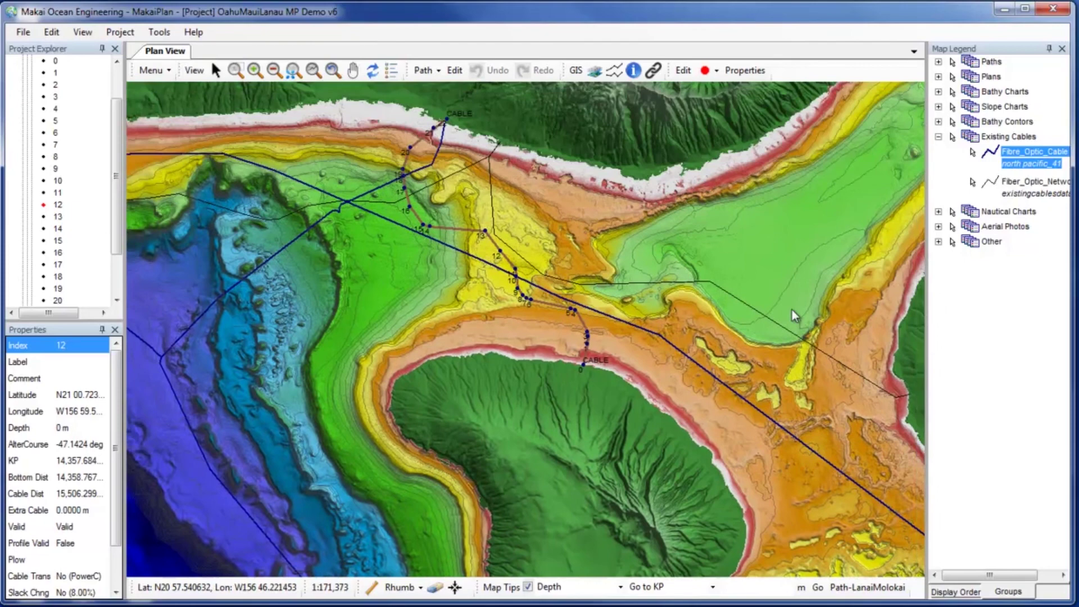